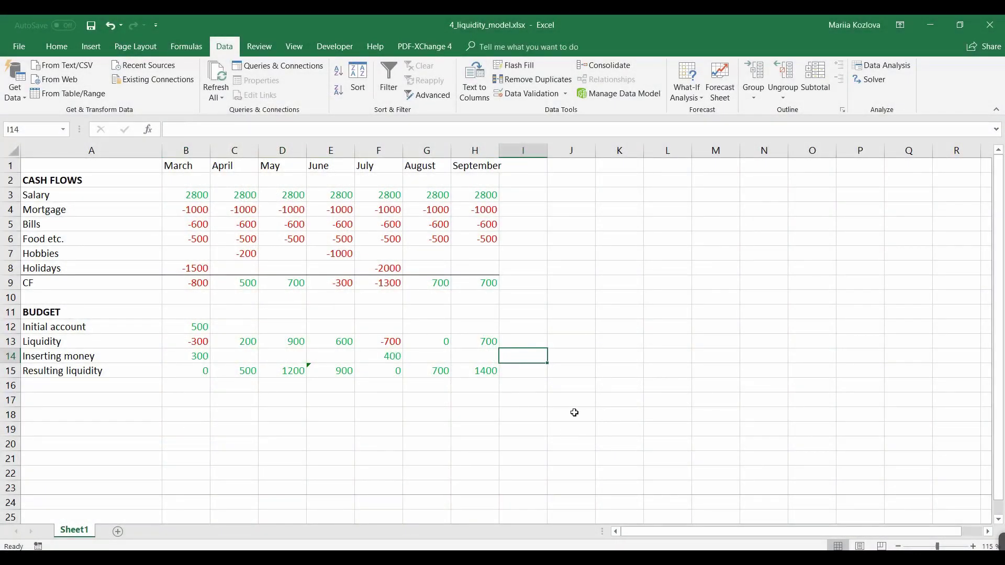
Total the March–September inserted money in I14 with =SUM(B14:H14), giving 700.
{"action": "left_click", "coordinate": [183, 204]}
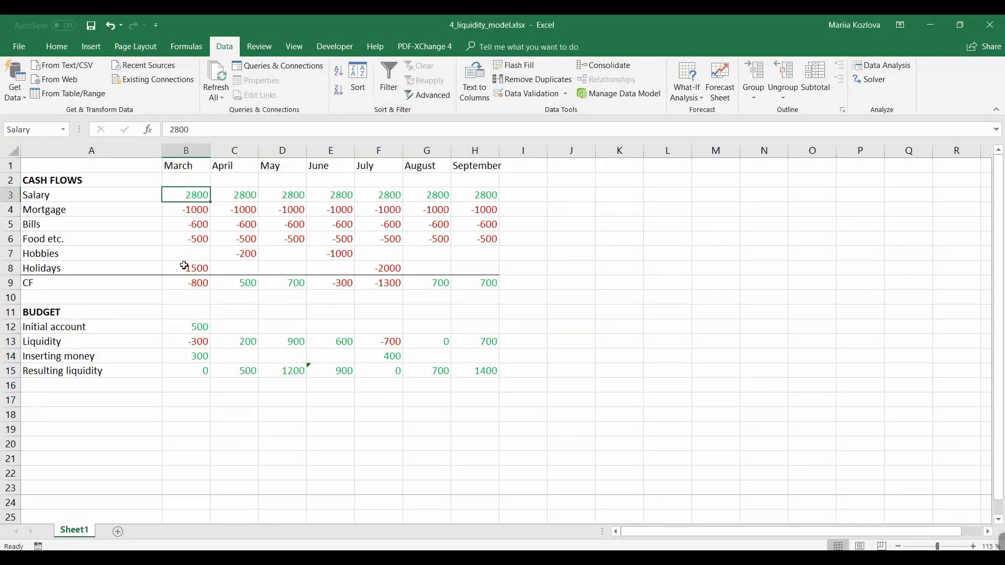
{"action": "left_click_drag", "start_coordinate": [196, 353], "coordinate": [497, 356]}
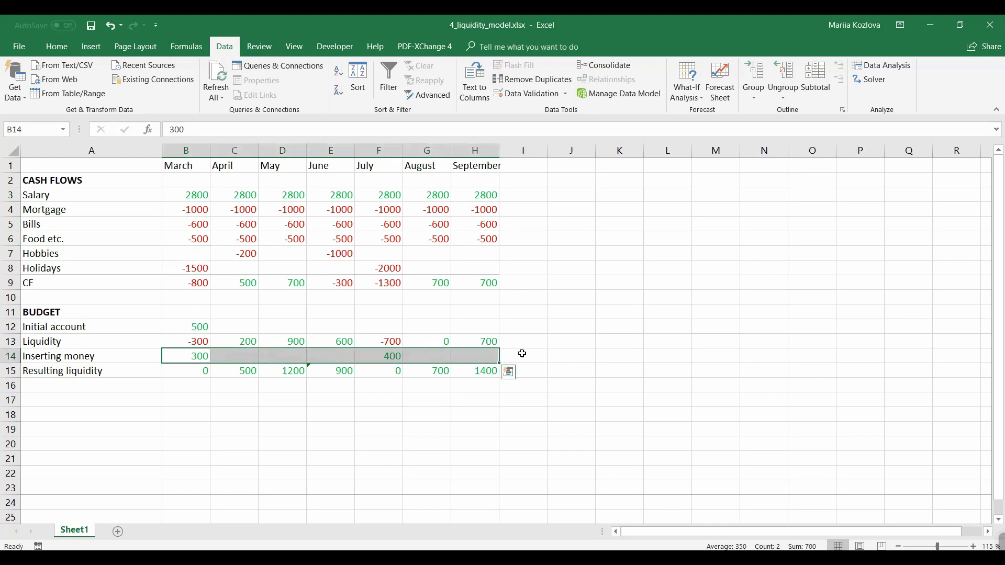
{"action": "left_click", "coordinate": [522, 354]}
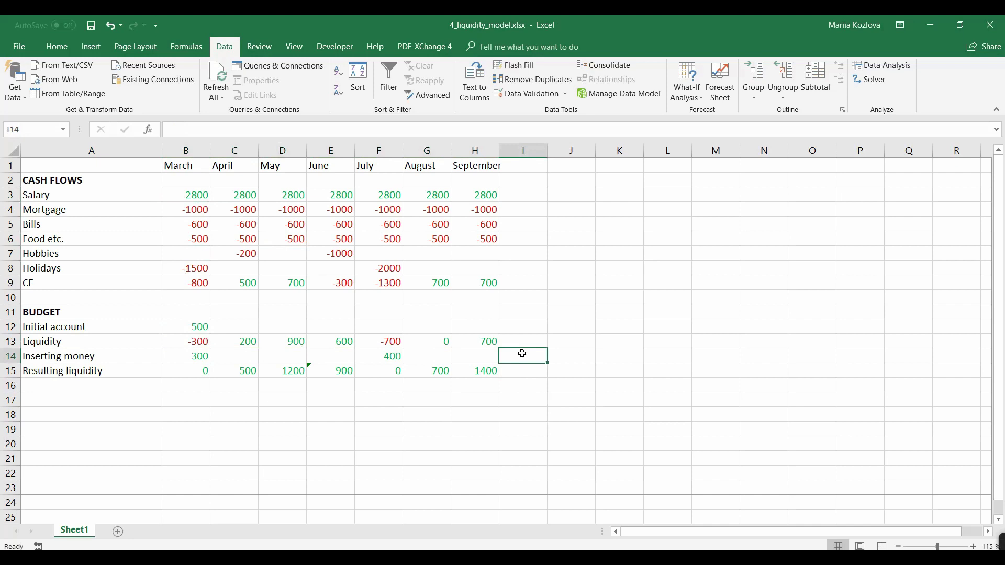
{"action": "type", "text": "=SUM("}
{"action": "left_click", "coordinate": [457, 358]}
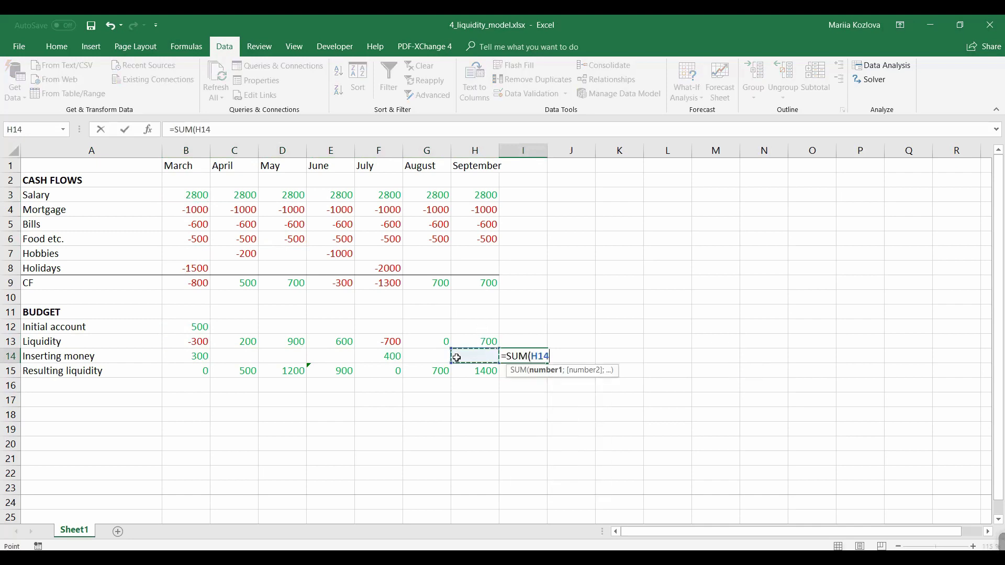
{"action": "left_click_drag", "start_coordinate": [457, 358], "coordinate": [195, 355]}
{"action": "type", "text": ")"}
{"action": "key", "text": "Return"}
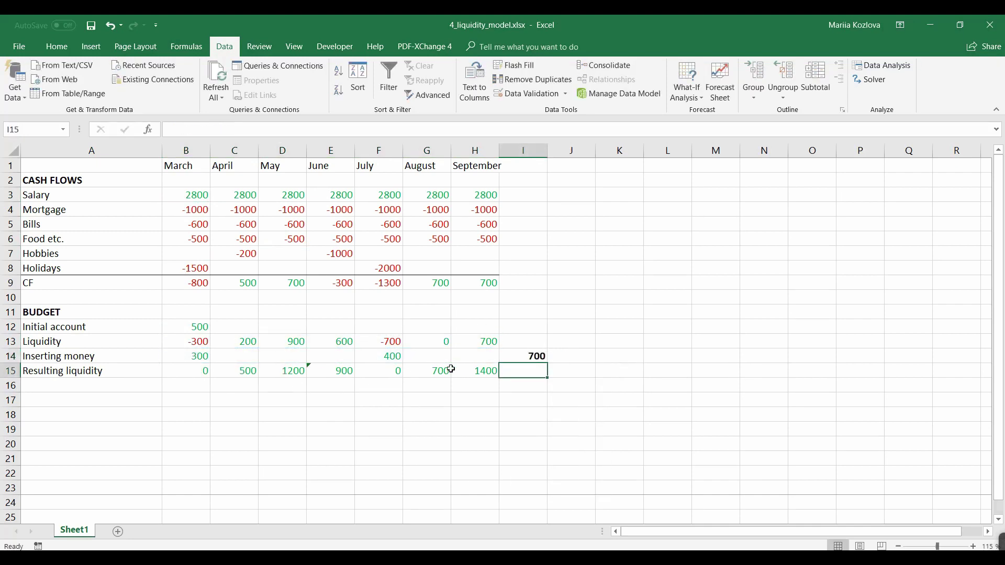
{"action": "left_click", "coordinate": [514, 355]}
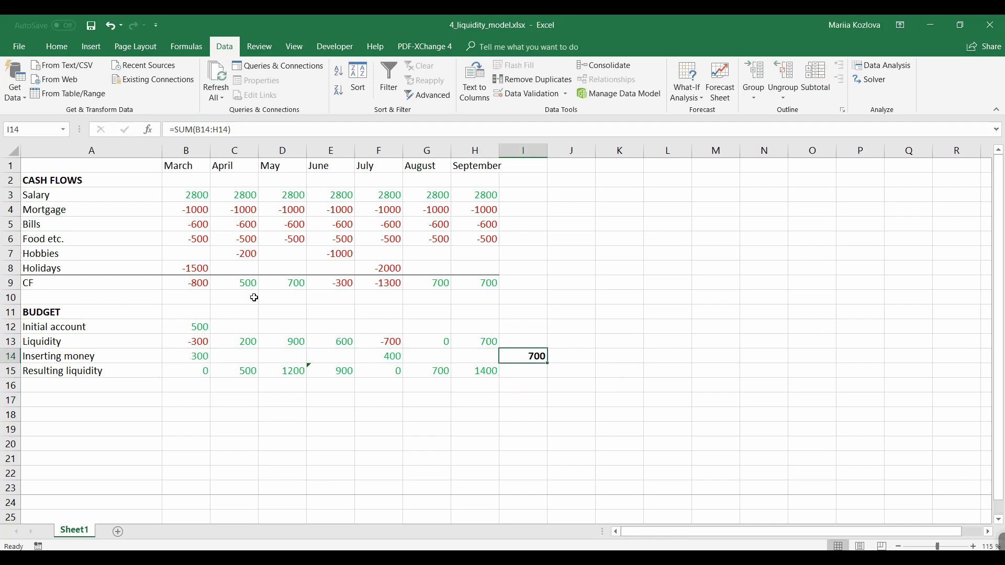
Inspect the April, May and June salary formulas that each reference the previous month.
{"action": "left_click", "coordinate": [189, 198]}
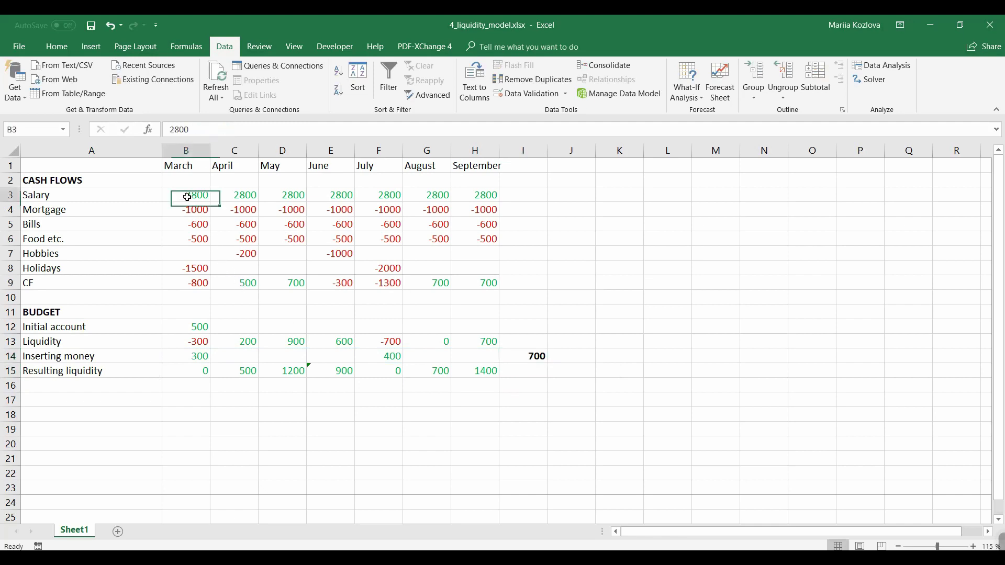
{"action": "left_click", "coordinate": [252, 195]}
{"action": "double_click", "coordinate": [252, 195]}
{"action": "key", "text": "Escape"}
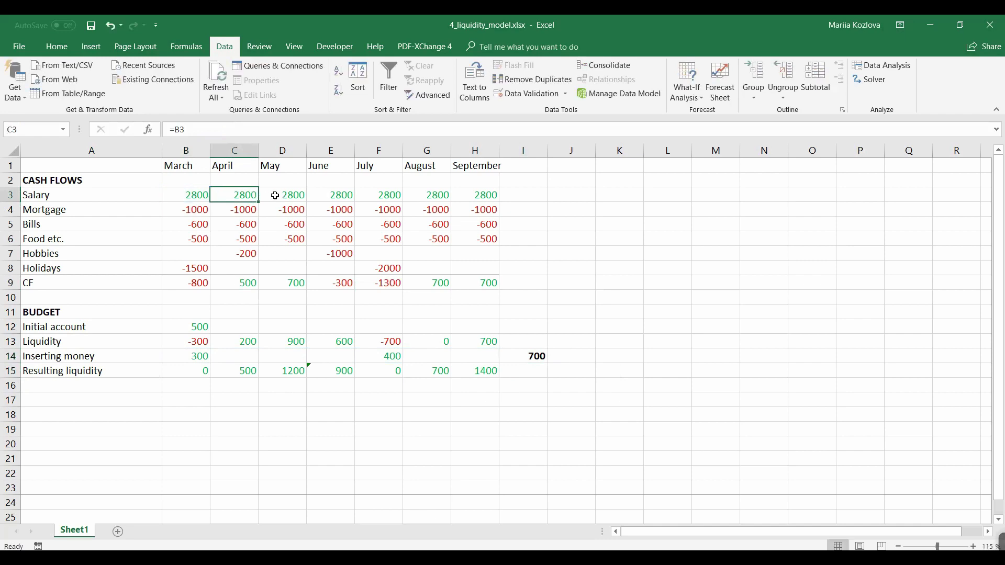
{"action": "double_click", "coordinate": [277, 195]}
{"action": "key", "text": "Escape"}
{"action": "double_click", "coordinate": [335, 195]}
{"action": "key", "text": "Escape"}
{"action": "left_click", "coordinate": [197, 194]}
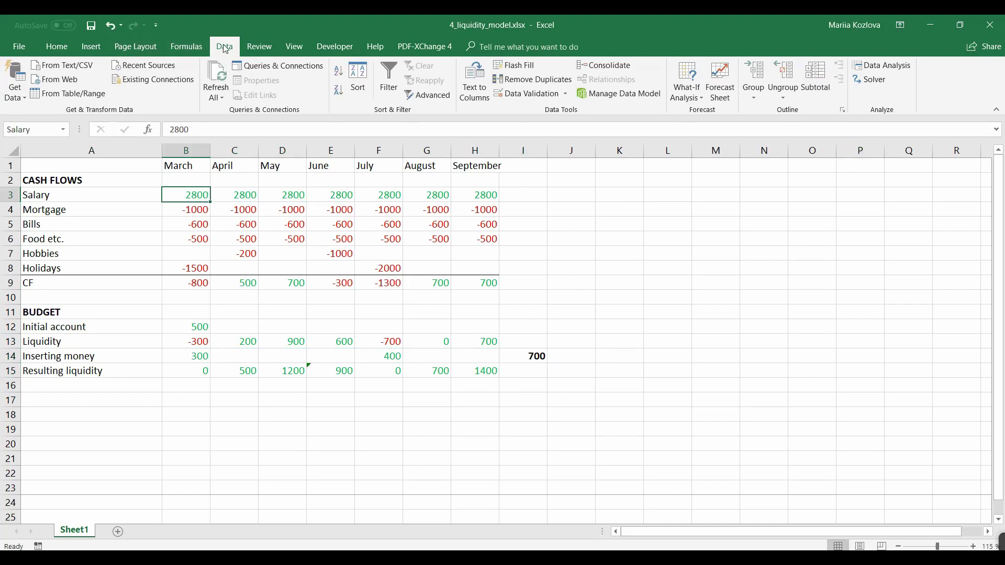
{"action": "left_click", "coordinate": [686, 90]}
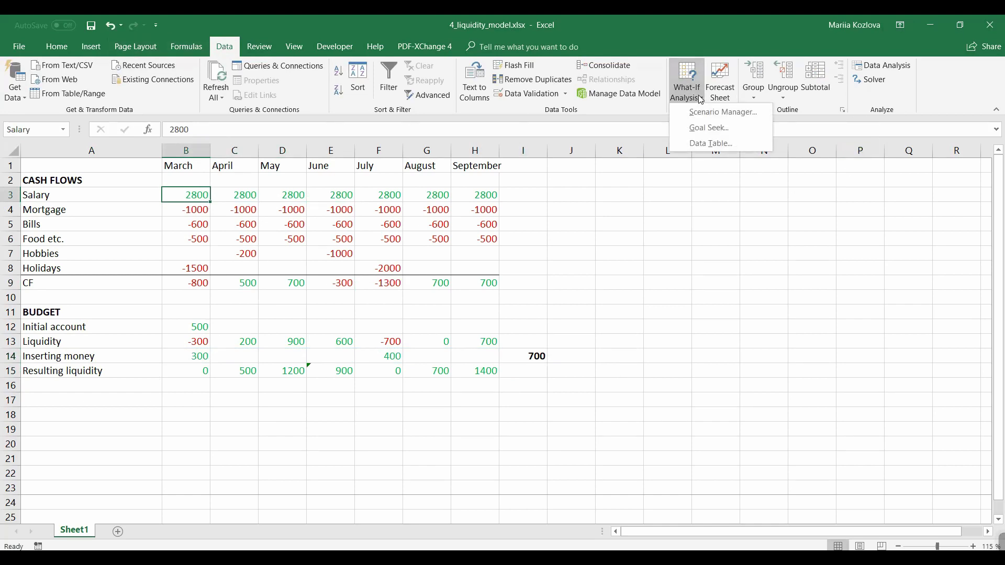
{"action": "left_click", "coordinate": [699, 128]}
{"action": "left_click_drag", "start_coordinate": [772, 238], "coordinate": [666, 293]}
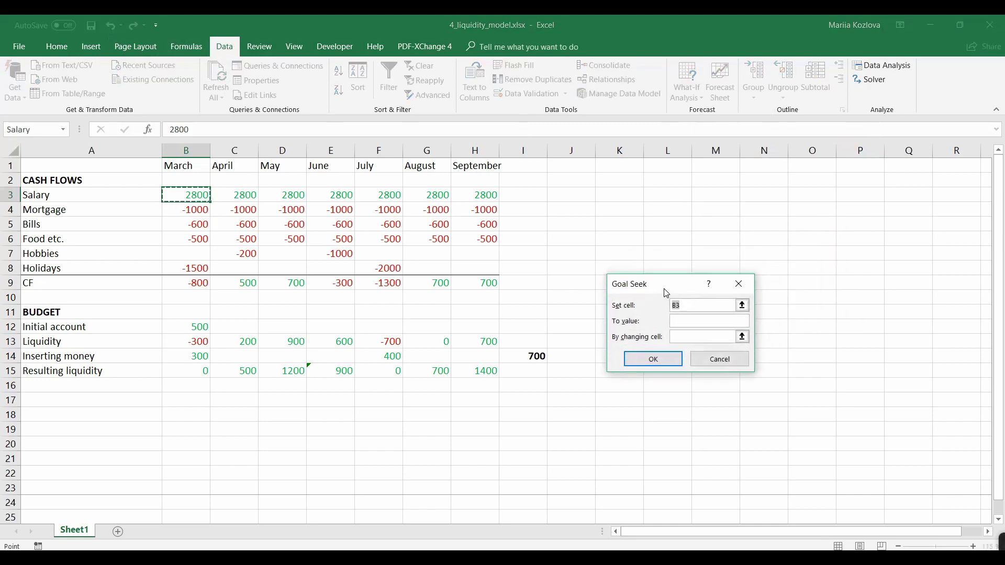
{"action": "left_click", "coordinate": [539, 357]}
{"action": "left_click", "coordinate": [679, 321]}
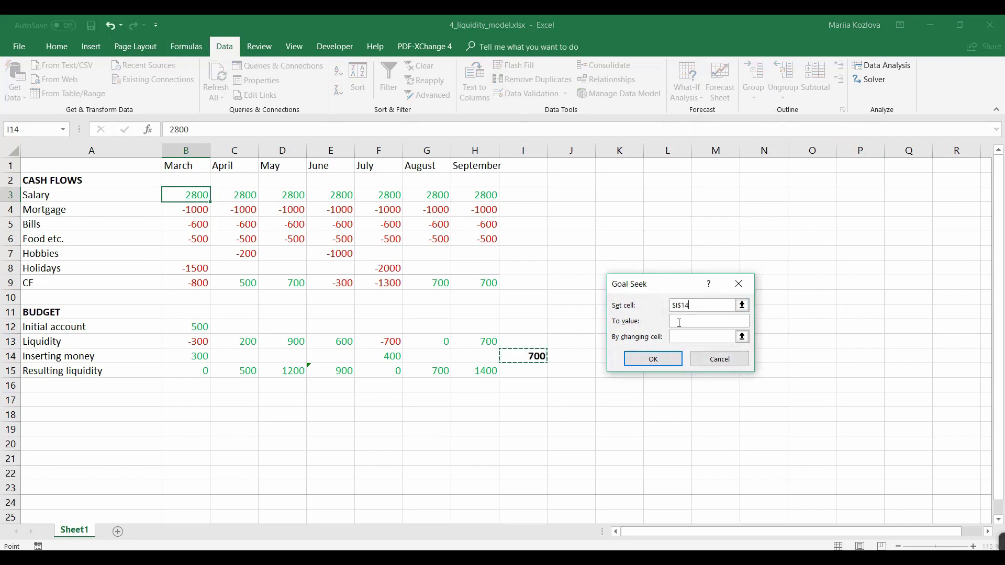
{"action": "left_click", "coordinate": [683, 336]}
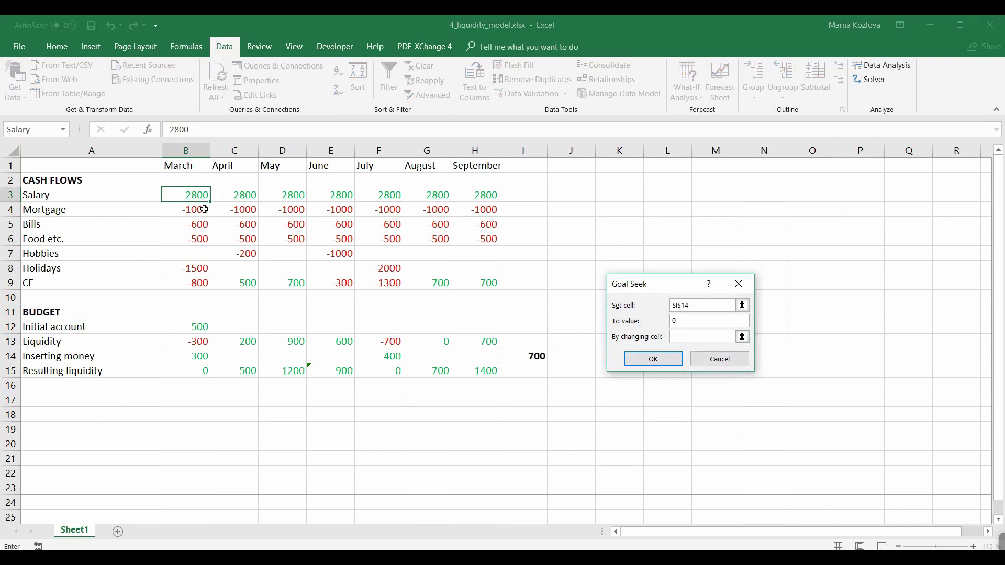
{"action": "left_click", "coordinate": [195, 194]}
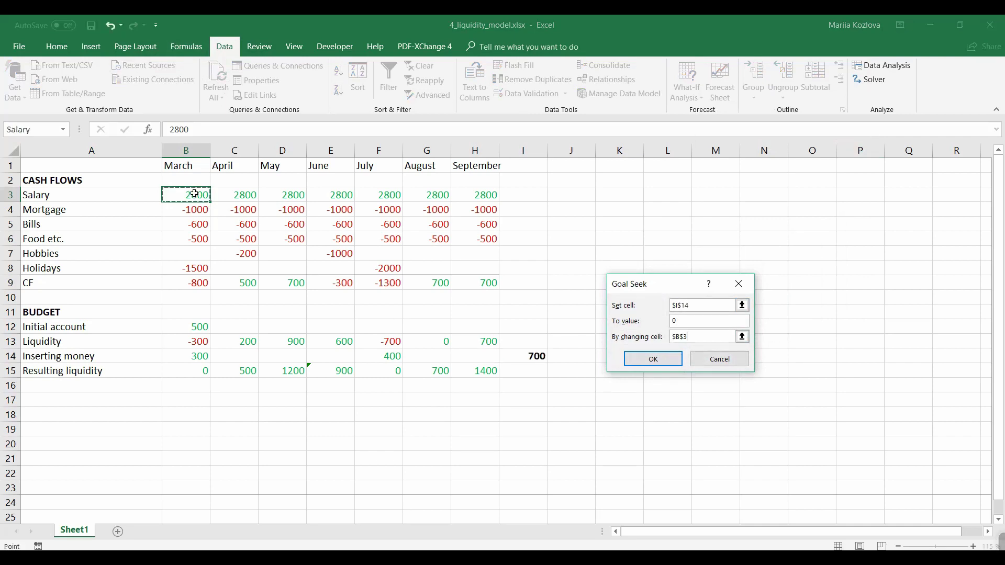
{"action": "left_click", "coordinate": [643, 359]}
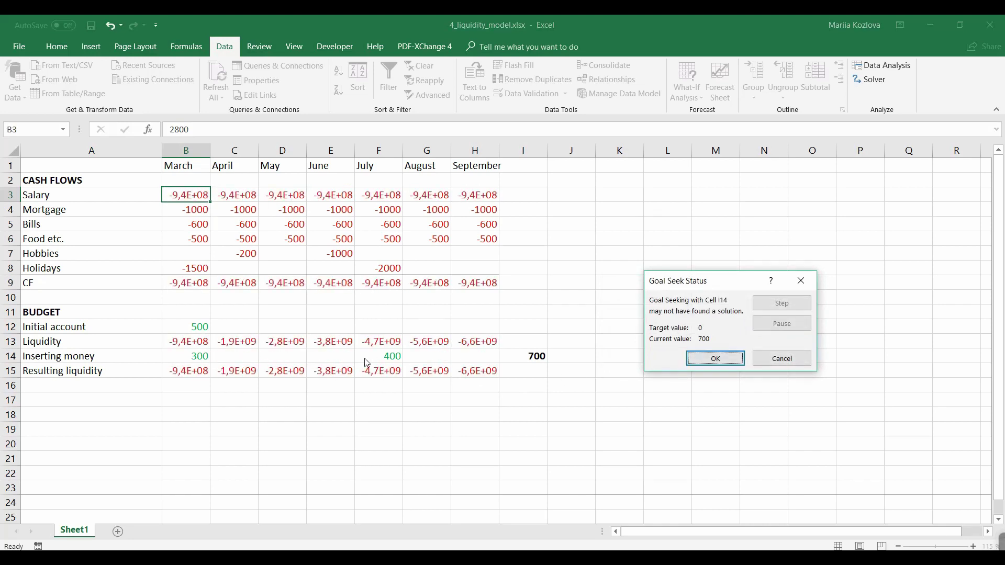
{"action": "key", "text": "Return"}
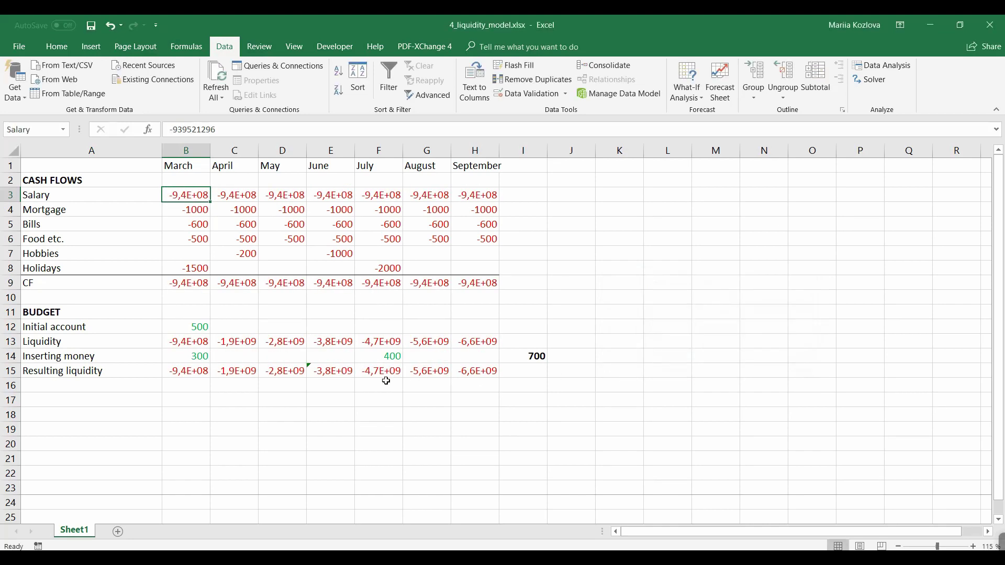
{"action": "key", "text": "ctrl+z"}
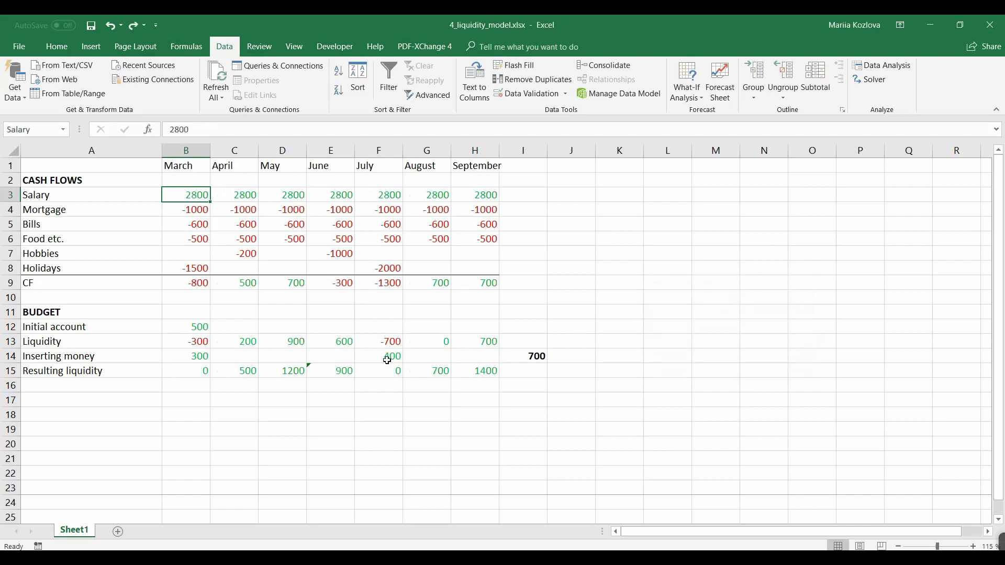
Review the March salary, mortgage, bills and food input values.
{"action": "left_click_drag", "start_coordinate": [389, 357], "coordinate": [207, 359]}
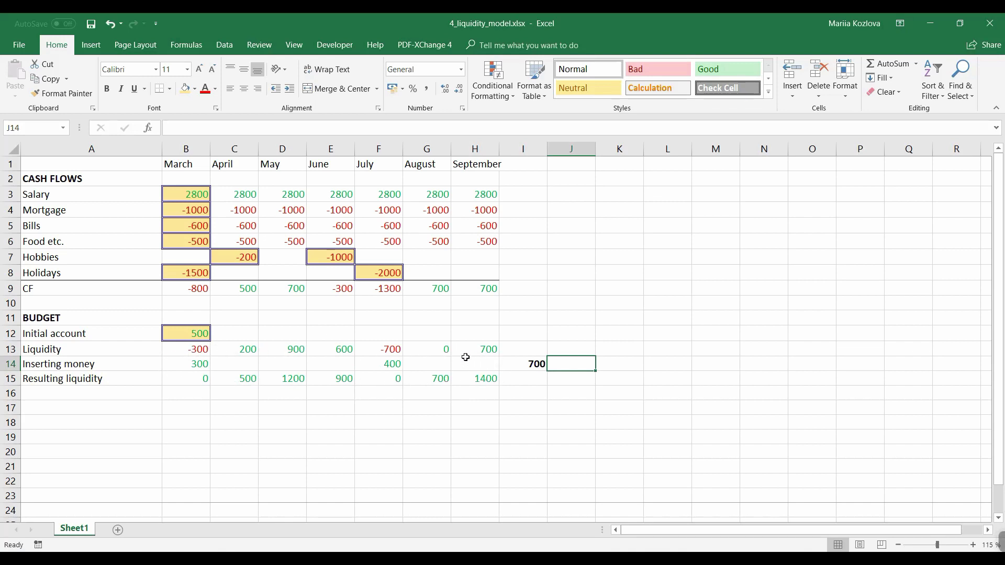
{"action": "left_click", "coordinate": [190, 201]}
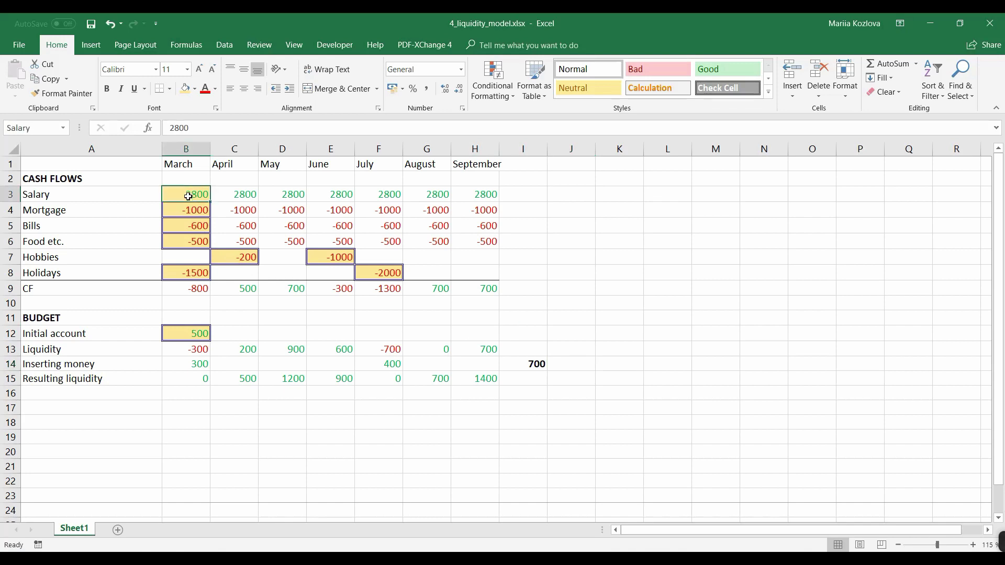
{"action": "left_click", "coordinate": [188, 215]}
{"action": "left_click", "coordinate": [191, 226]}
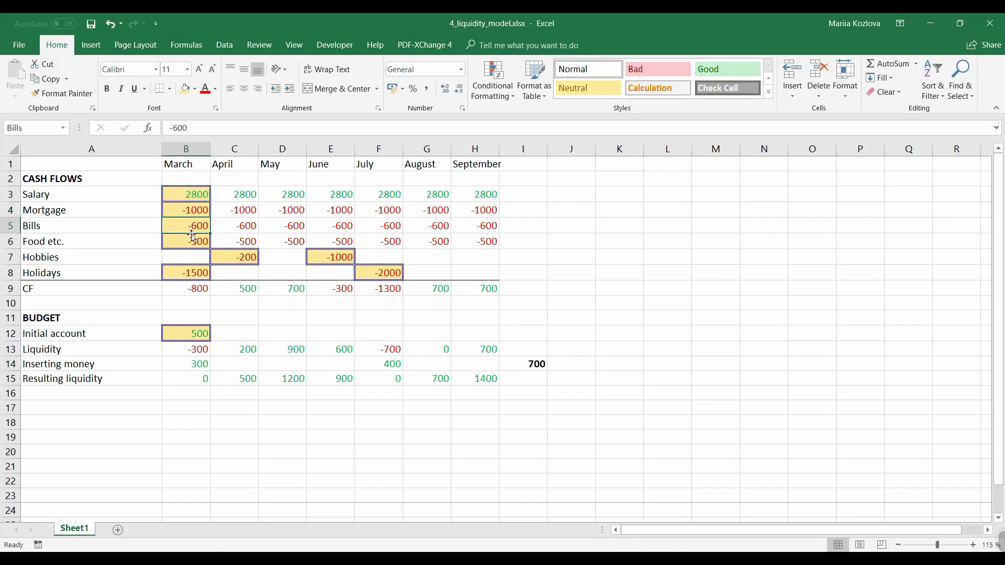
{"action": "left_click", "coordinate": [191, 242]}
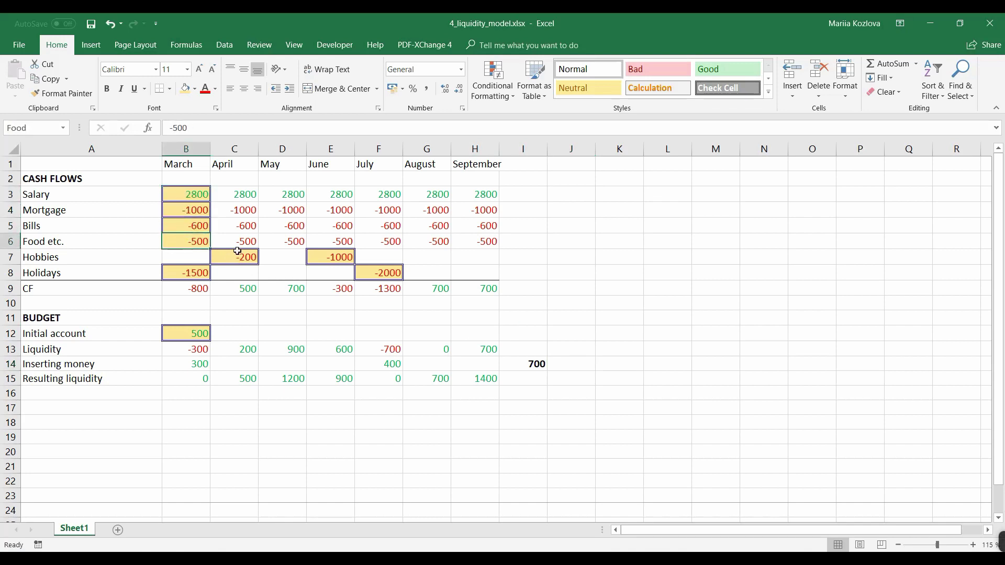
Re-link April's salary to March by entering =B3 in C3.
{"action": "left_click", "coordinate": [246, 195]}
{"action": "type", "text": "=B3"}
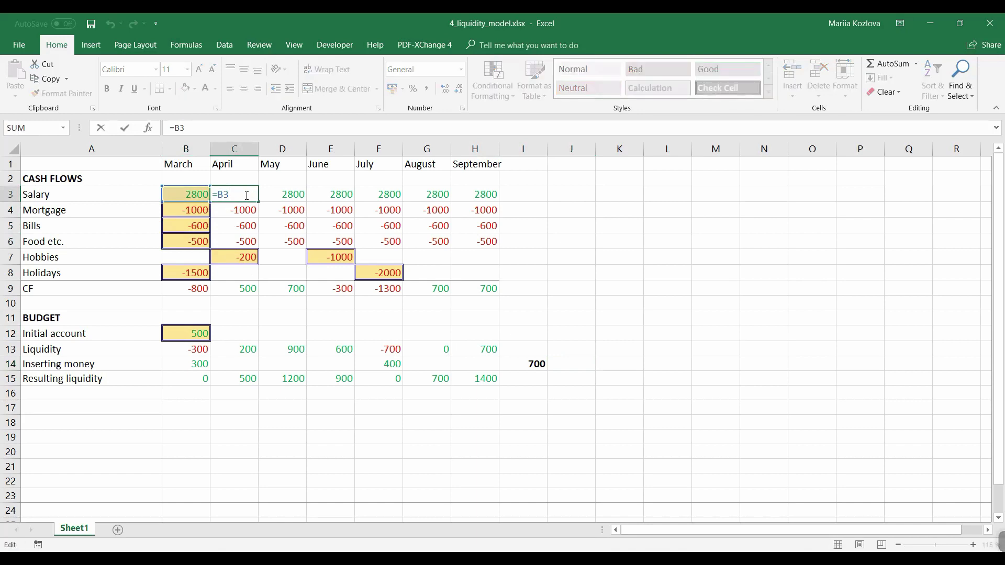
{"action": "key", "text": "ctrl+Return"}
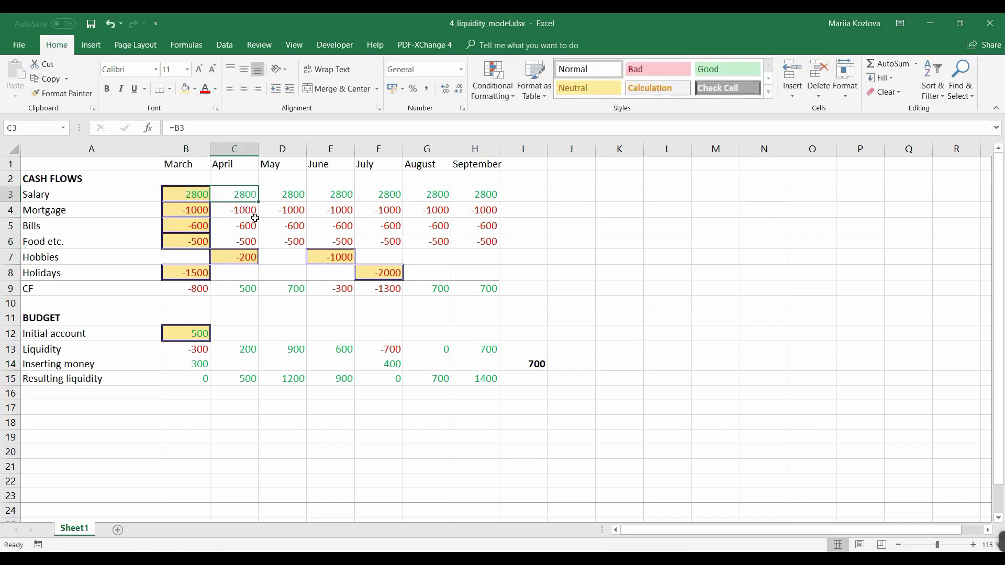
{"action": "left_click", "coordinate": [198, 195]}
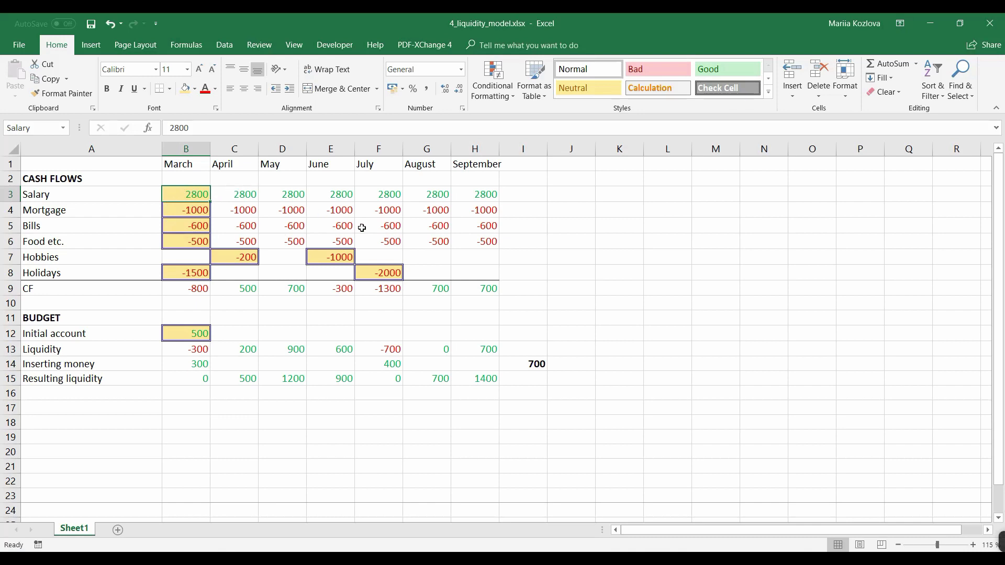
Set up Goal Seek to bring the inserted money total in I14 to 0.
{"action": "left_click", "coordinate": [224, 44]}
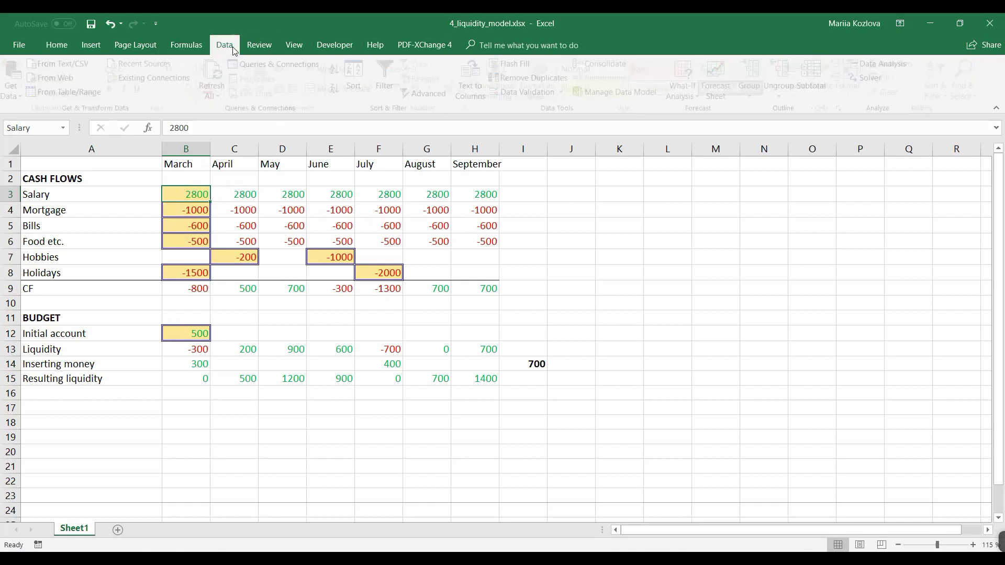
{"action": "left_click", "coordinate": [700, 99]}
{"action": "left_click", "coordinate": [699, 127]}
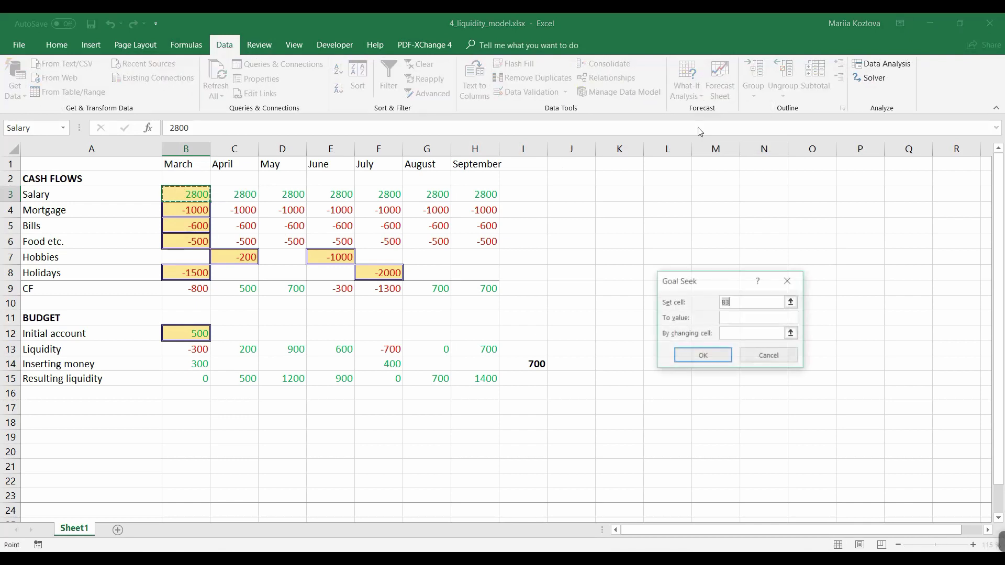
{"action": "left_click", "coordinate": [736, 299]}
{"action": "key", "text": "BackSpace"}
{"action": "key", "text": "BackSpace"}
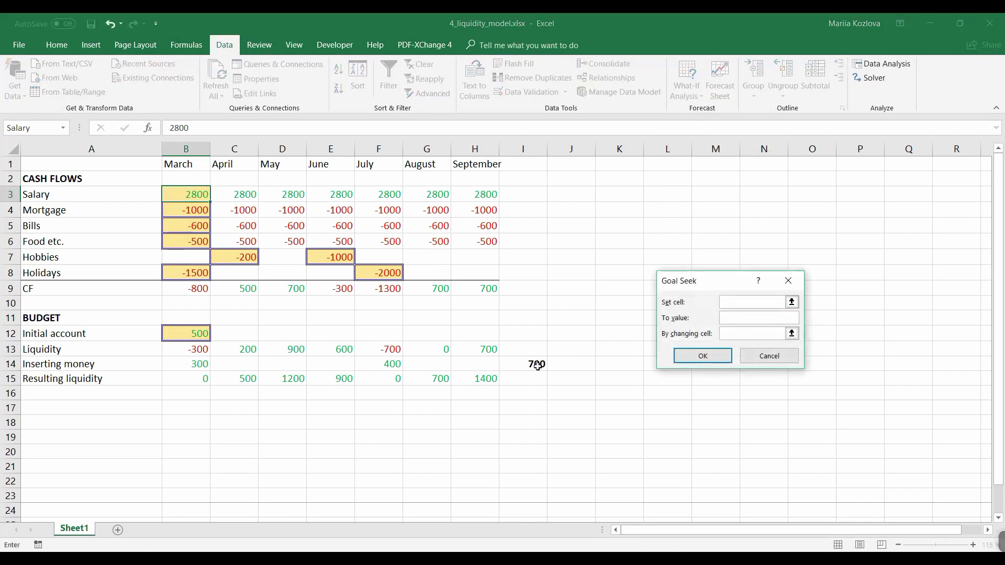
{"action": "left_click", "coordinate": [537, 366]}
{"action": "left_click", "coordinate": [734, 318]}
{"action": "type", "text": "0"}
Let Goal Seek vary salary B3, accept the 3100 result, then undo it.
{"action": "left_click", "coordinate": [197, 200]}
{"action": "left_click", "coordinate": [681, 357]}
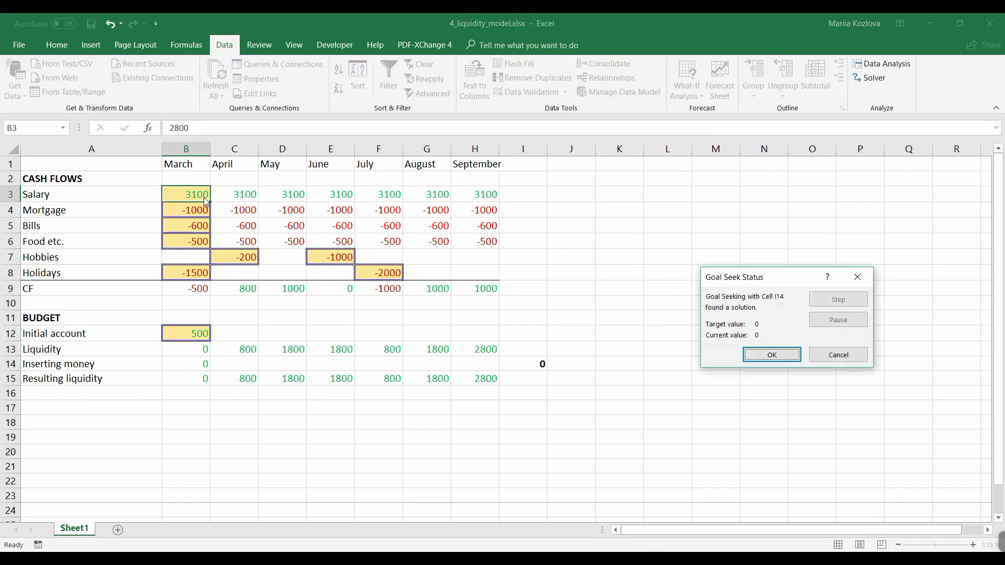
{"action": "left_click", "coordinate": [772, 355]}
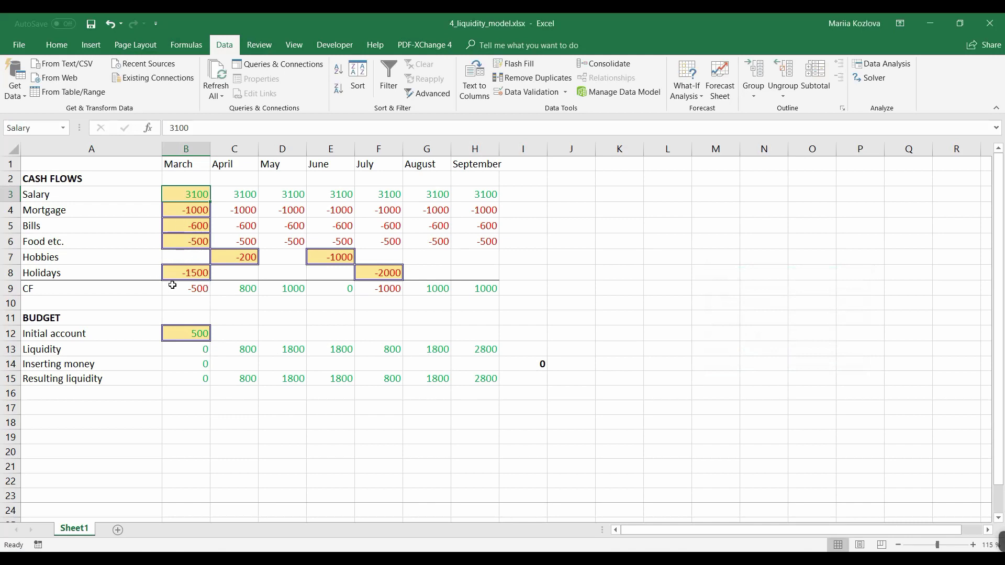
{"action": "left_click", "coordinate": [504, 363]}
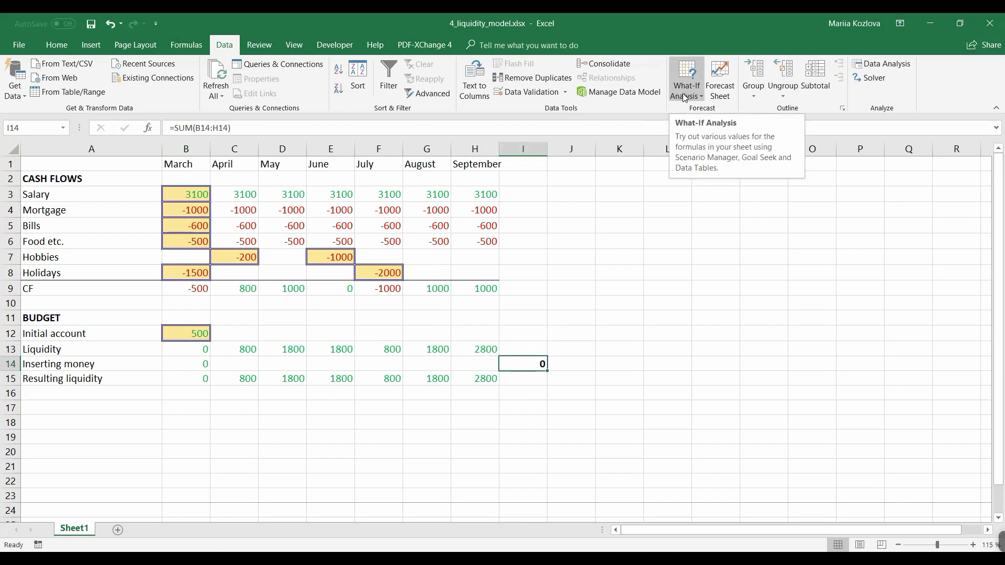
{"action": "key", "text": "ctrl+z"}
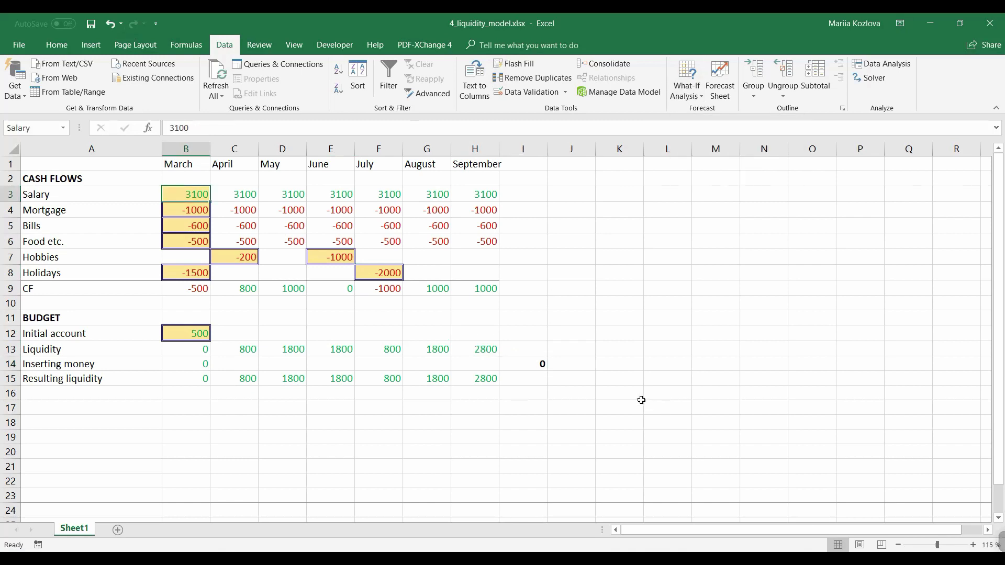
Undo the Goal Seek salary change and copy the Salary label from A3 into B18.
{"action": "key", "text": "ctrl+z"}
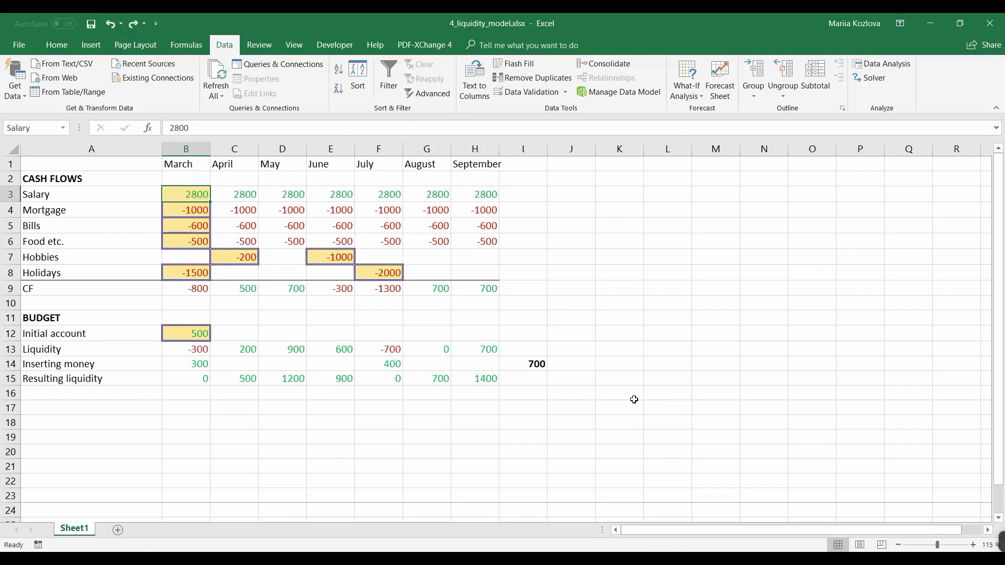
{"action": "key", "text": "ctrl+z"}
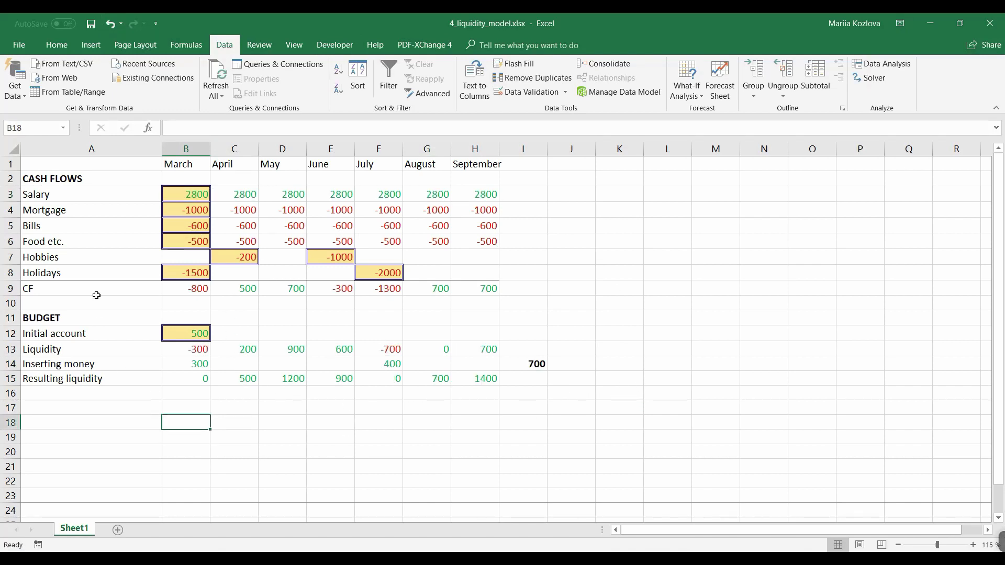
{"action": "left_click", "coordinate": [97, 198]}
{"action": "key", "text": "ctrl+c"}
{"action": "left_click", "coordinate": [173, 419]}
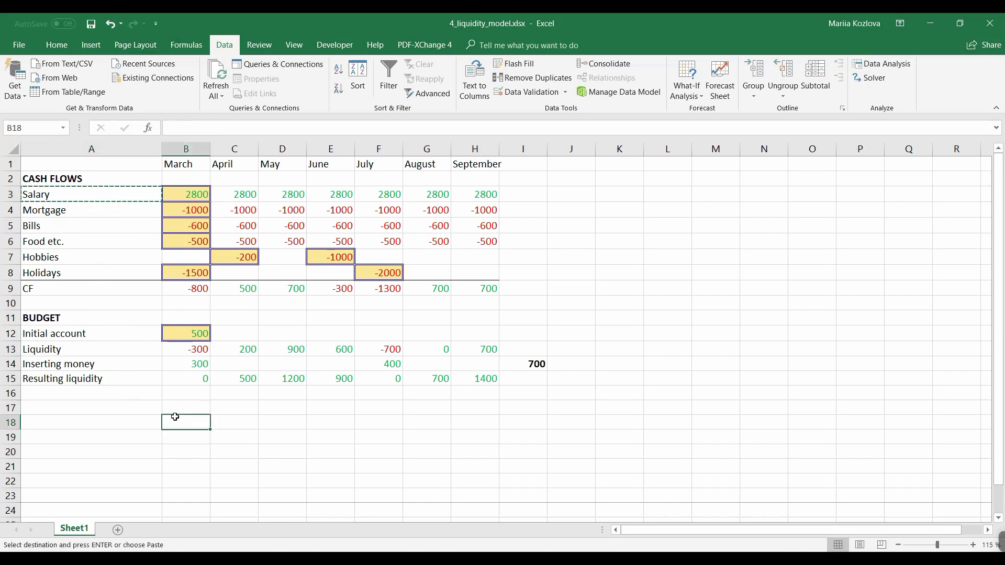
{"action": "key", "text": "ctrl+v"}
Link C19 to the money-to-insert total with =I14.
{"action": "left_click", "coordinate": [249, 436]}
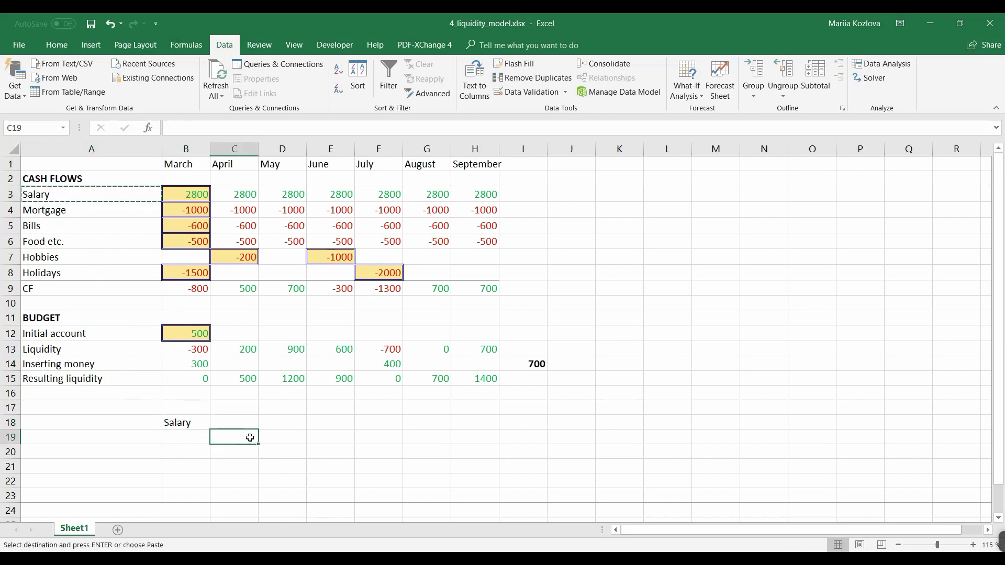
{"action": "type", "text": "0"}
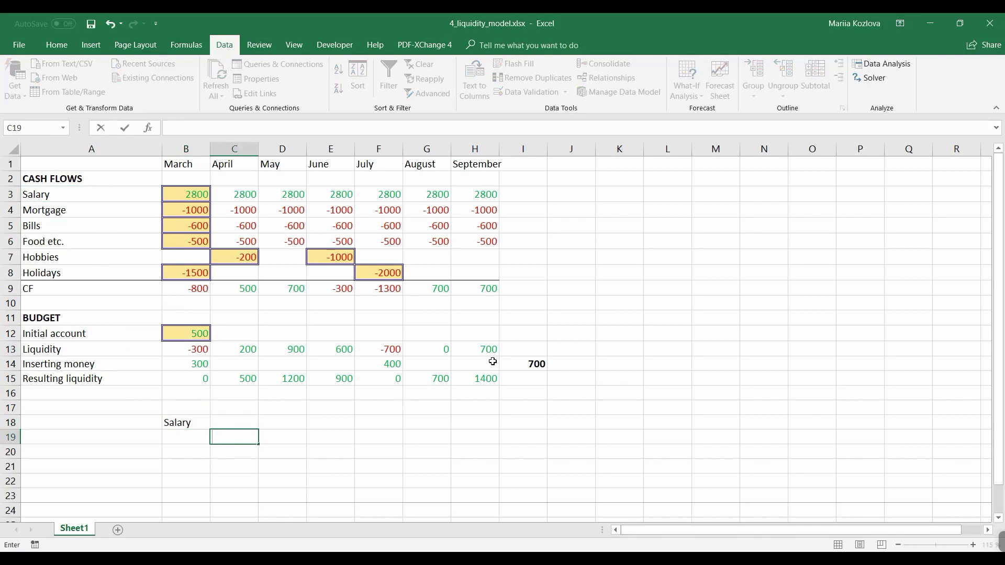
{"action": "type", "text": "="}
{"action": "left_click", "coordinate": [534, 365]}
{"action": "key", "text": "Return"}
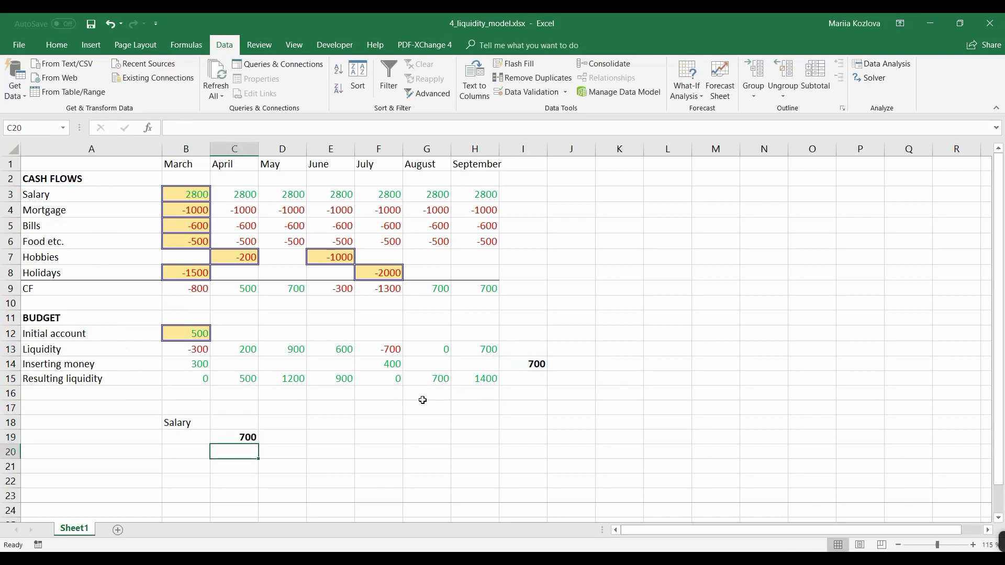
Enter salaries 2500 and 2600 in B20:B21 and fill the series down to 3200.
{"action": "left_click", "coordinate": [168, 455]}
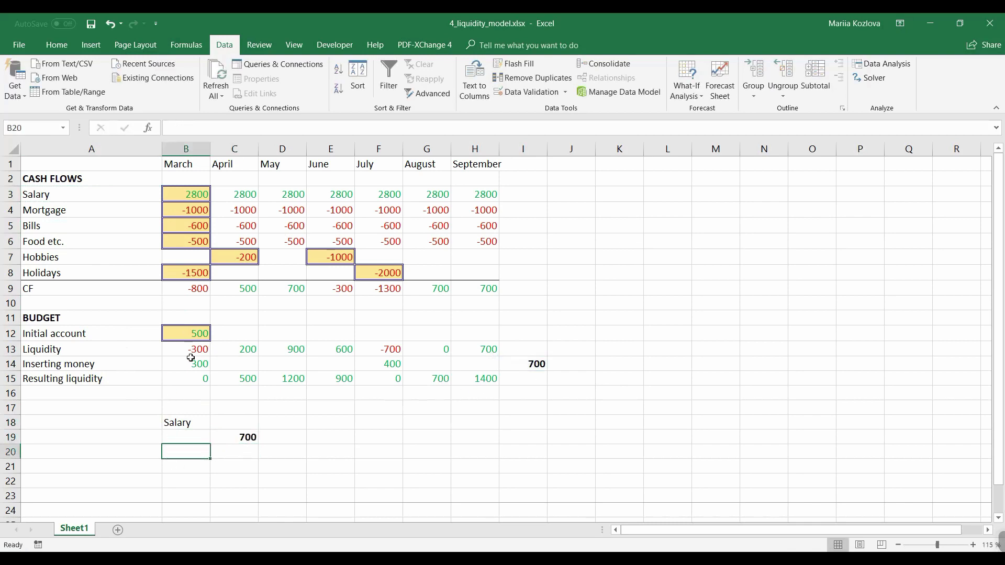
{"action": "scroll", "coordinate": [191, 358], "scroll_direction": "down", "scroll_amount": 1}
{"action": "type", "text": "2500"}
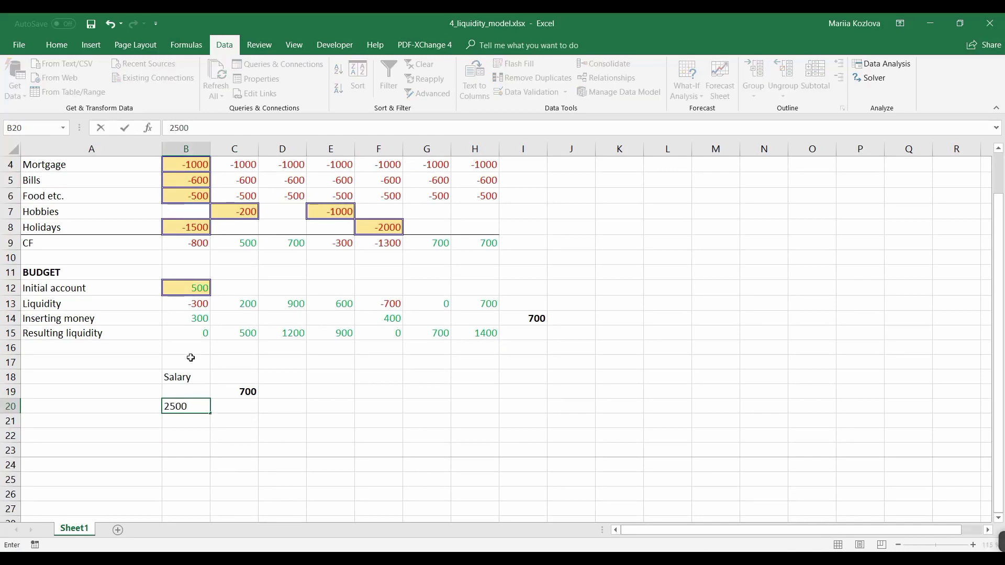
{"action": "key", "text": "Return"}
{"action": "type", "text": "2600"}
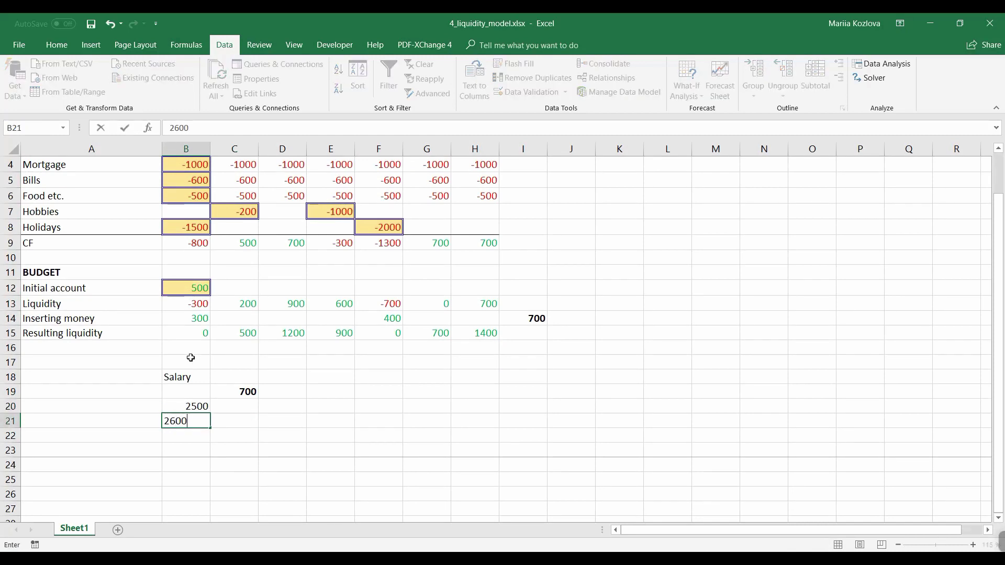
{"action": "key", "text": "Return"}
{"action": "left_click_drag", "start_coordinate": [187, 404], "coordinate": [207, 517]}
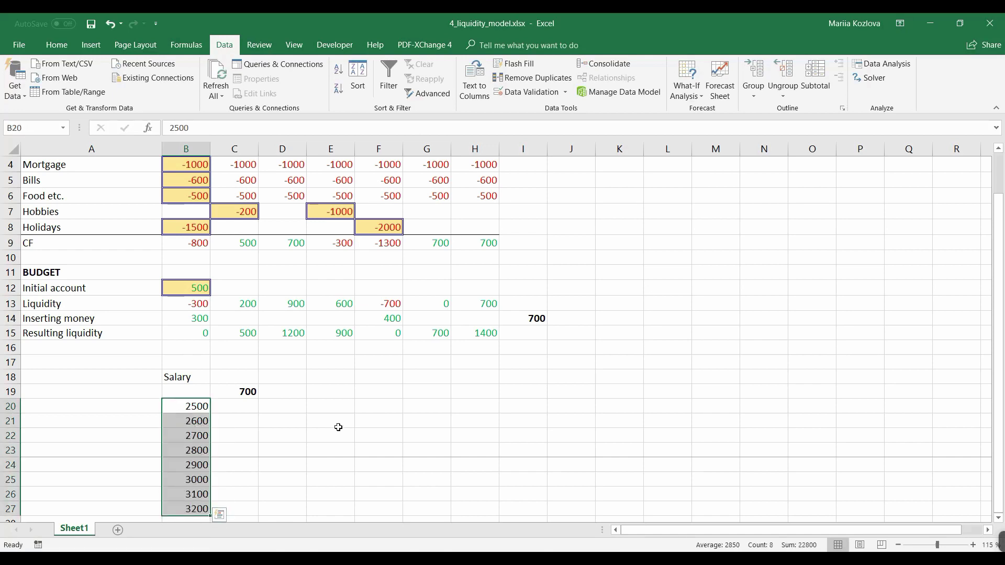
Confirm C19 holds =I14 and select the salary table range B19:C27.
{"action": "left_click", "coordinate": [249, 407]}
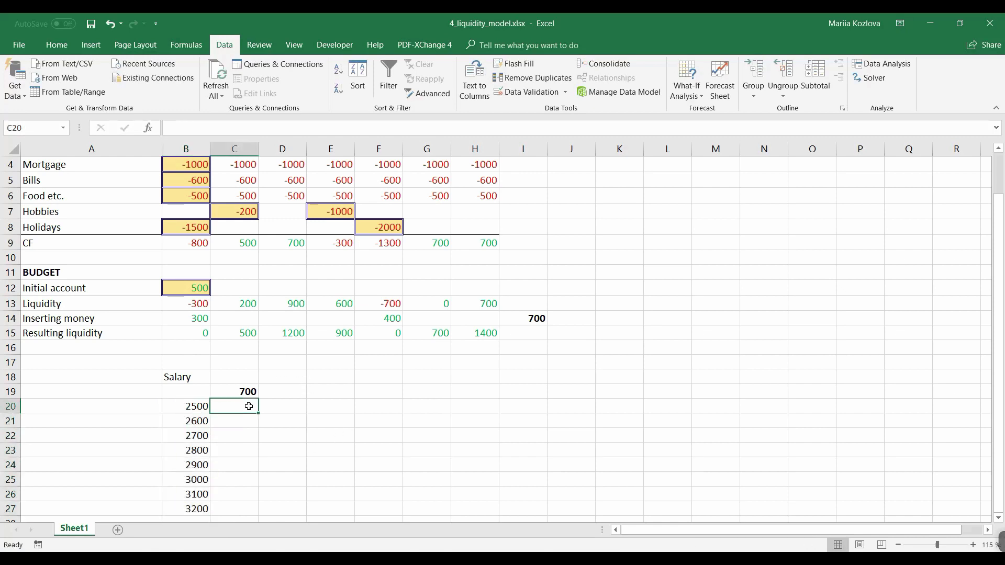
{"action": "left_click_drag", "start_coordinate": [181, 392], "coordinate": [259, 508]}
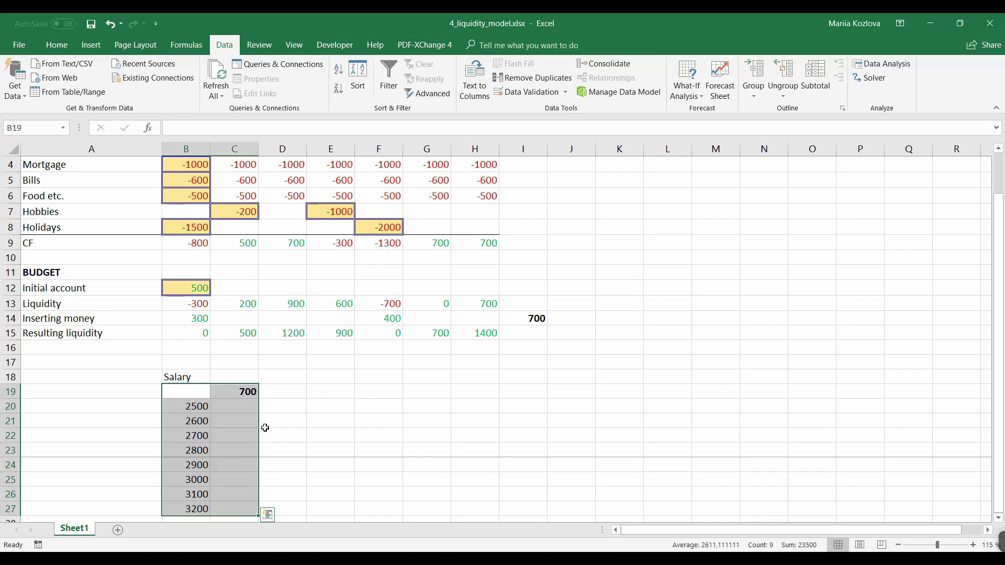
{"action": "double_click", "coordinate": [247, 392]}
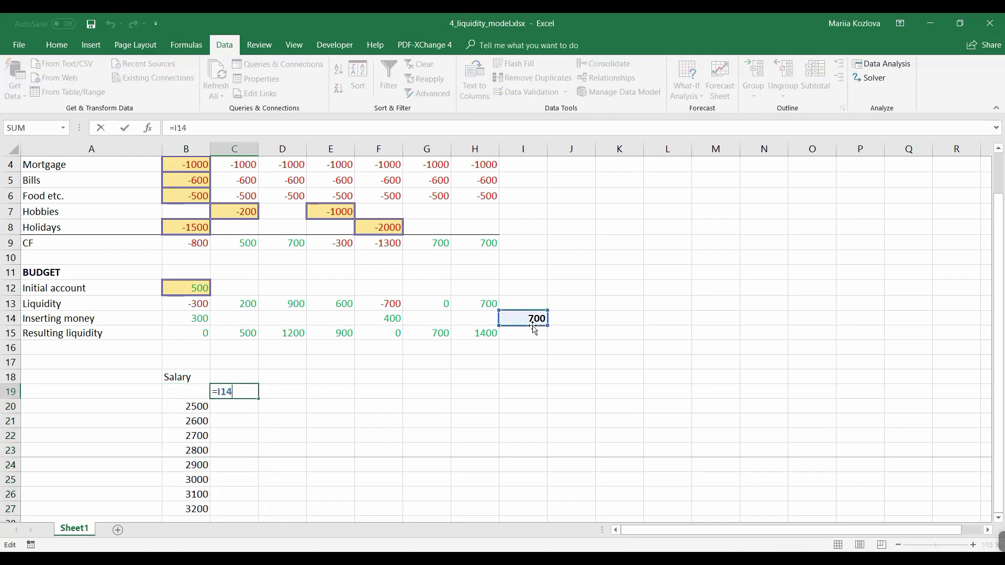
{"action": "key", "text": "Escape"}
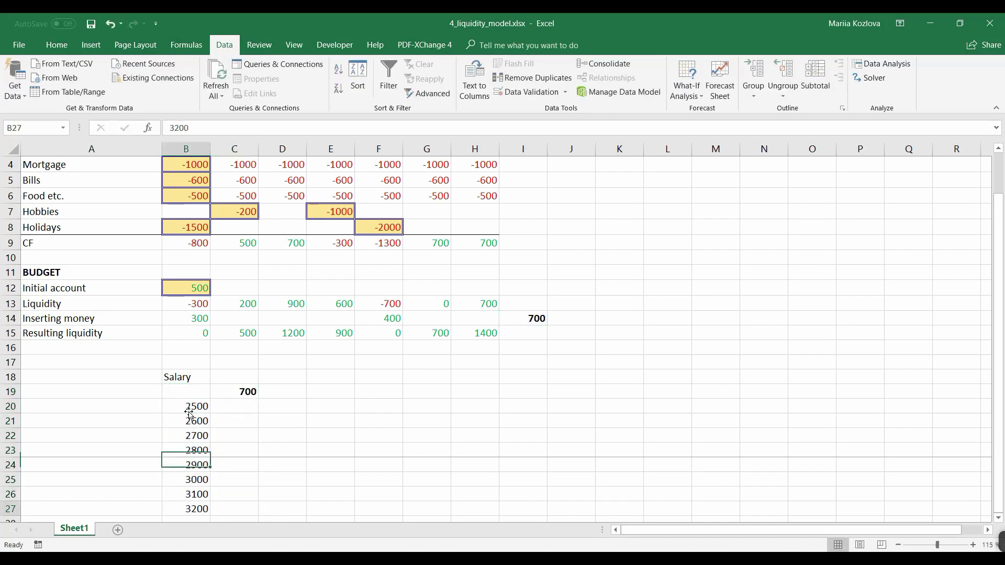
{"action": "left_click", "coordinate": [190, 406]}
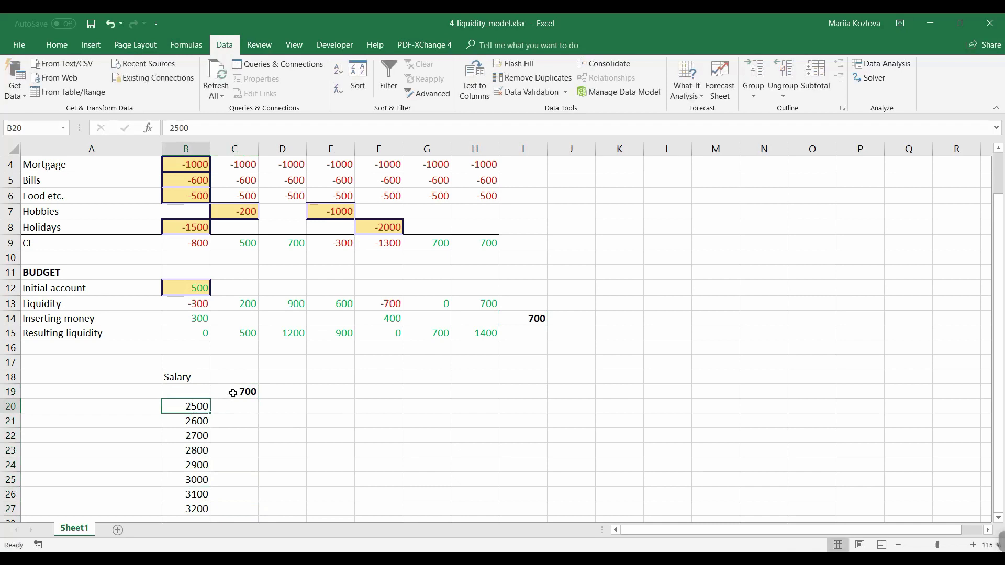
{"action": "left_click_drag", "start_coordinate": [193, 393], "coordinate": [240, 505]}
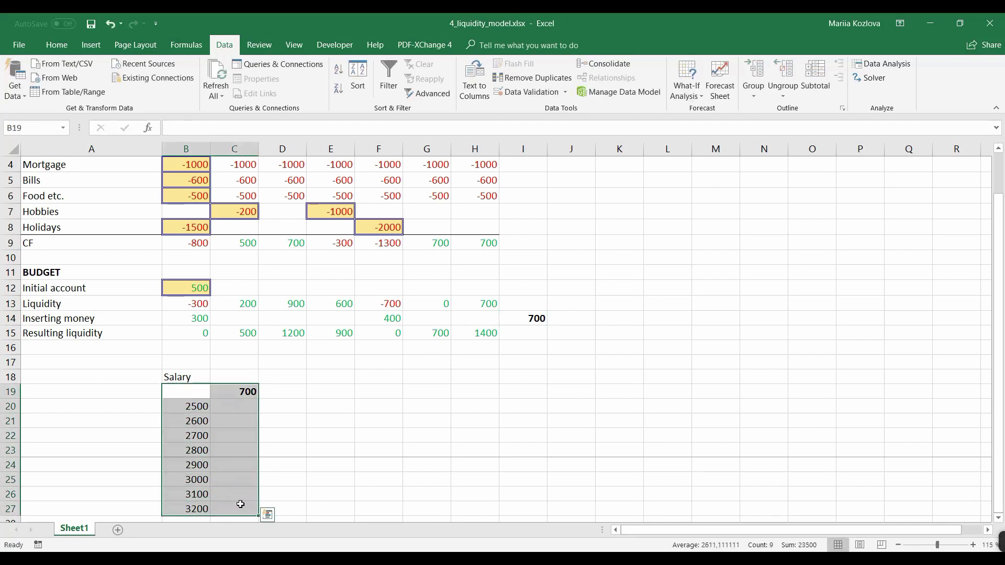
Create a data table on B19:C27 with column input cell $B$3, giving 2200 down to 0.
{"action": "left_click", "coordinate": [685, 97]}
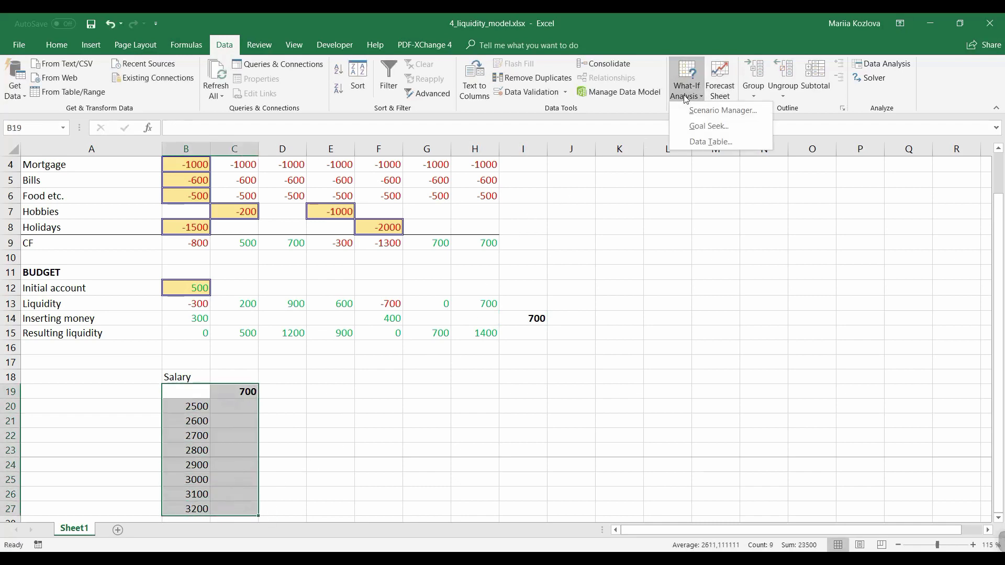
{"action": "left_click", "coordinate": [702, 141]}
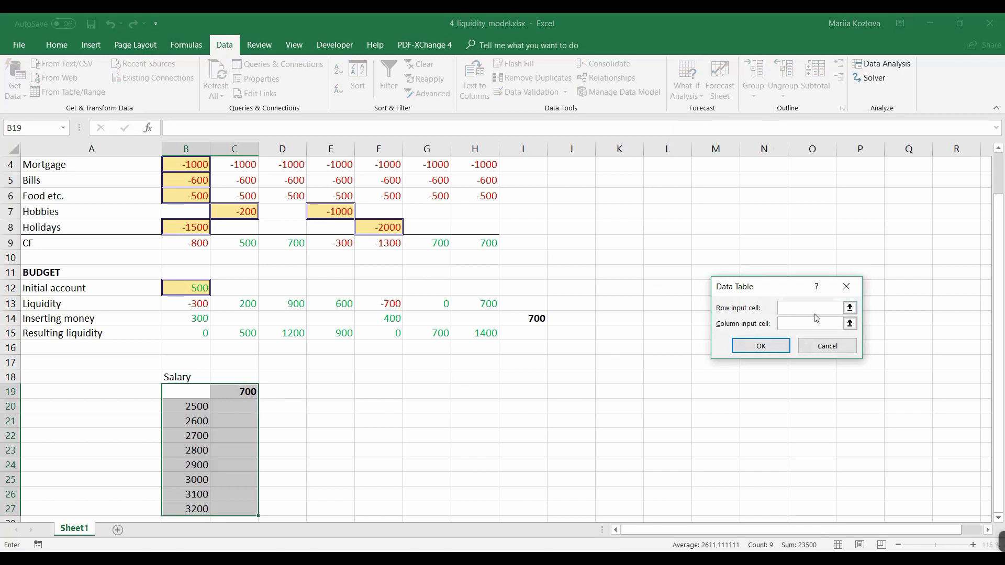
{"action": "left_click", "coordinate": [801, 323]}
{"action": "scroll", "coordinate": [295, 293], "scroll_direction": "up", "scroll_amount": 1}
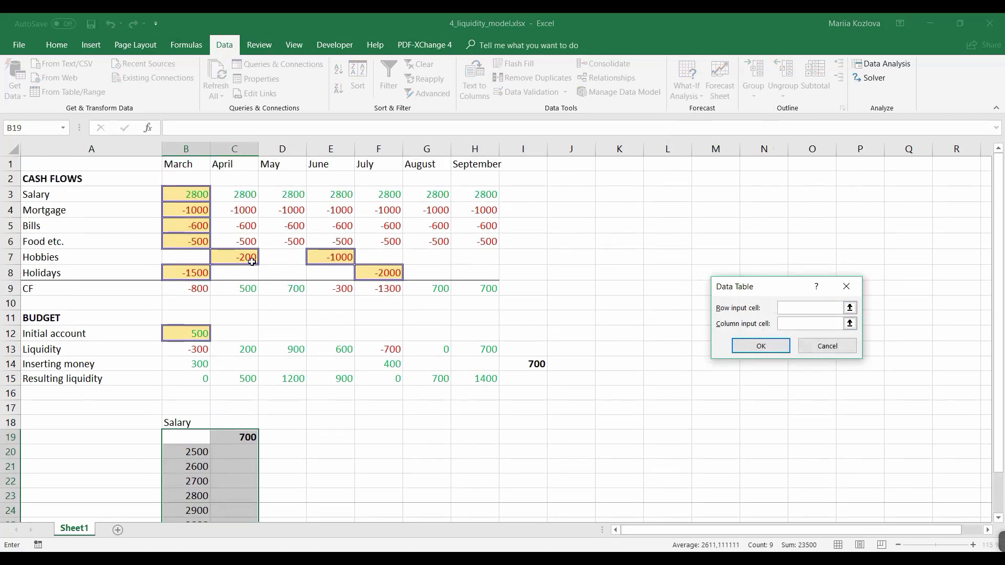
{"action": "left_click", "coordinate": [197, 196]}
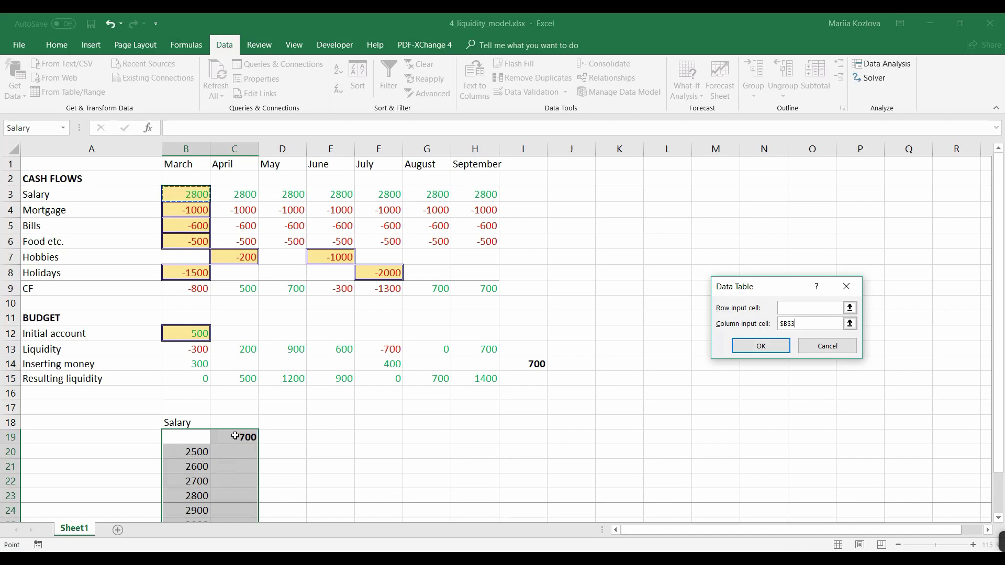
{"action": "left_click", "coordinate": [760, 346]}
{"action": "scroll", "coordinate": [324, 394], "scroll_direction": "down", "scroll_amount": 2}
{"action": "left_click", "coordinate": [323, 394]}
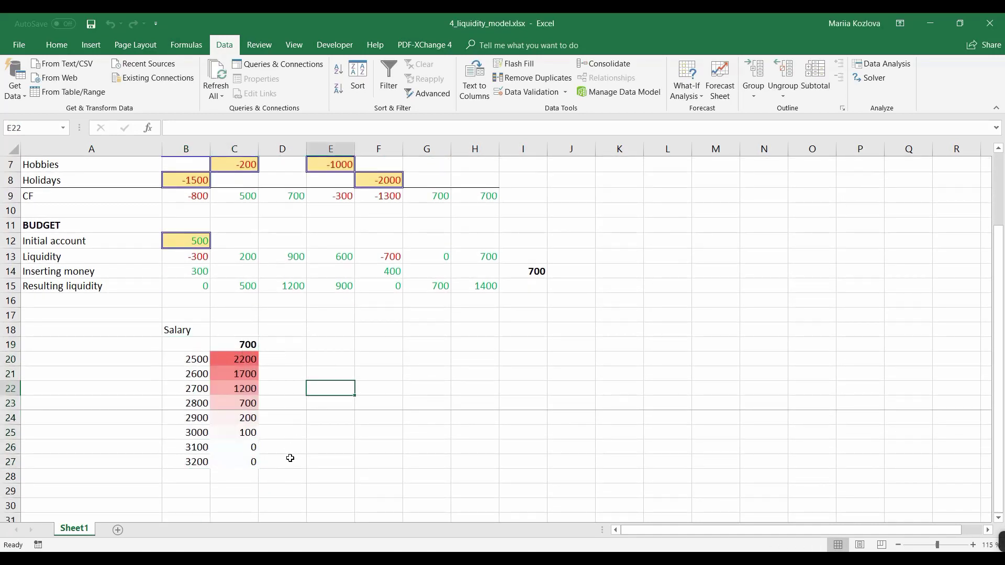
{"action": "left_click_drag", "start_coordinate": [246, 362], "coordinate": [238, 456]}
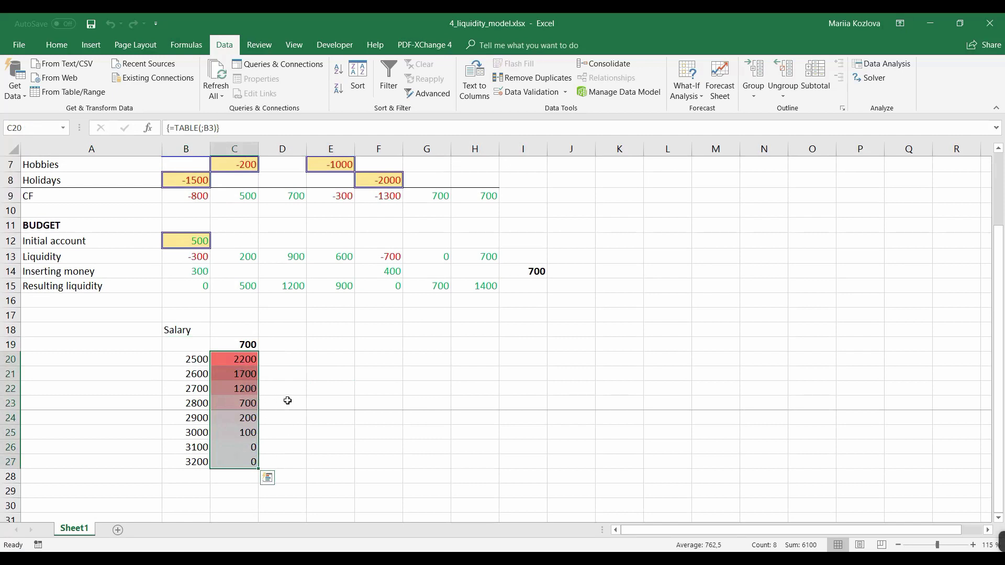
{"action": "left_click", "coordinate": [292, 416]}
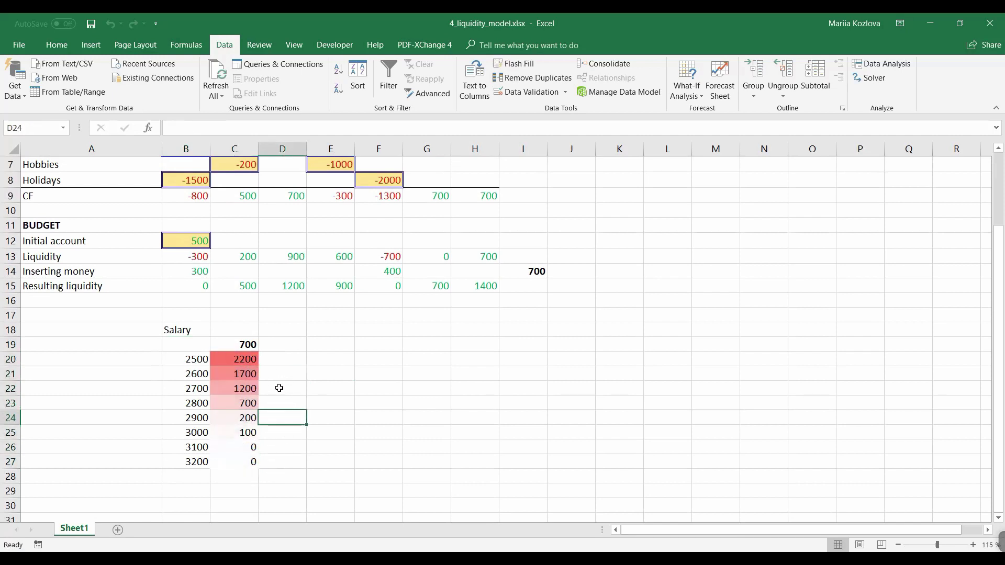
{"action": "scroll", "coordinate": [279, 388], "scroll_direction": "up", "scroll_amount": 1}
{"action": "left_click", "coordinate": [231, 464]}
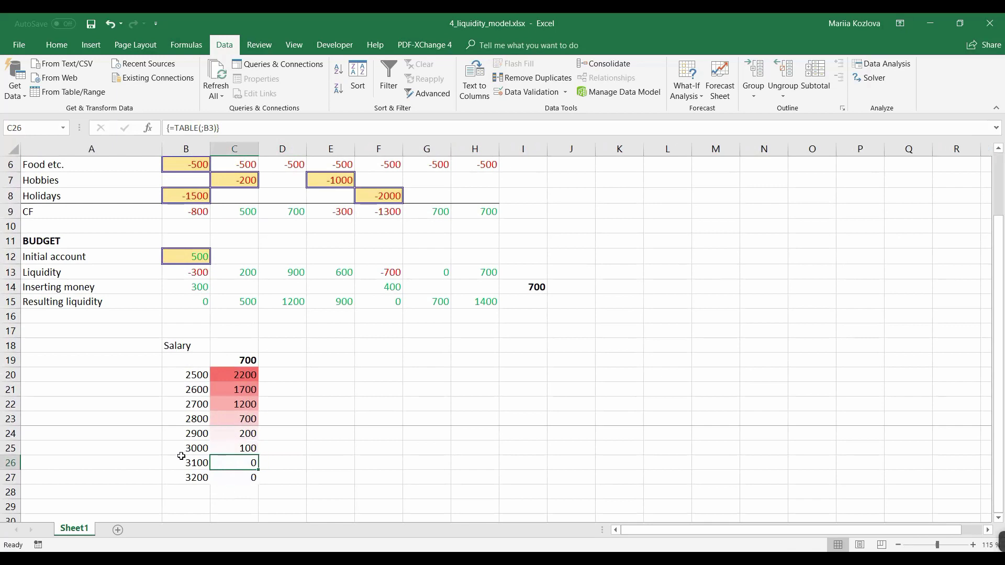
{"action": "left_click", "coordinate": [195, 467]}
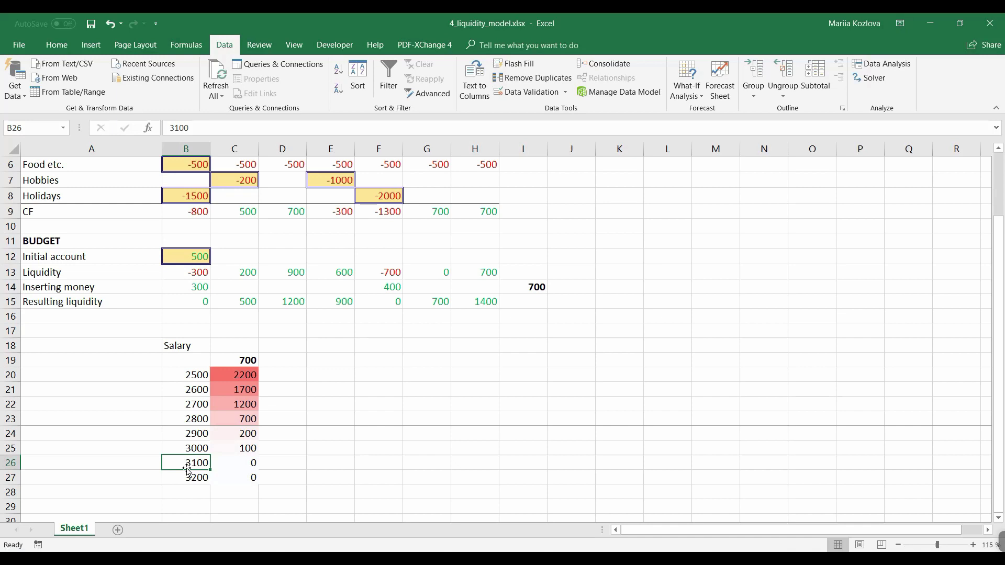
{"action": "left_click", "coordinate": [230, 465]}
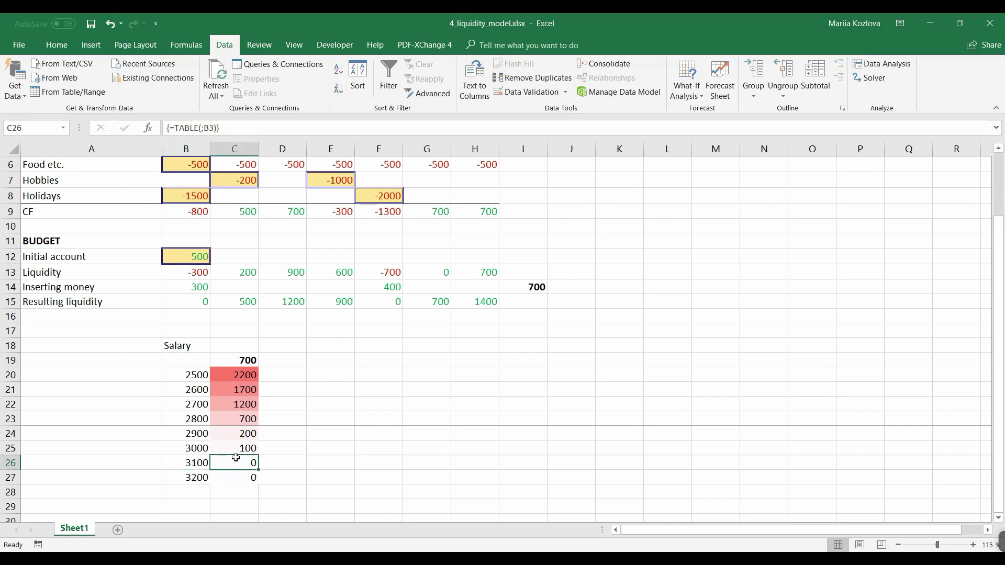
{"action": "left_click", "coordinate": [185, 376]}
{"action": "left_click", "coordinate": [186, 404]}
{"action": "left_click", "coordinate": [191, 448]}
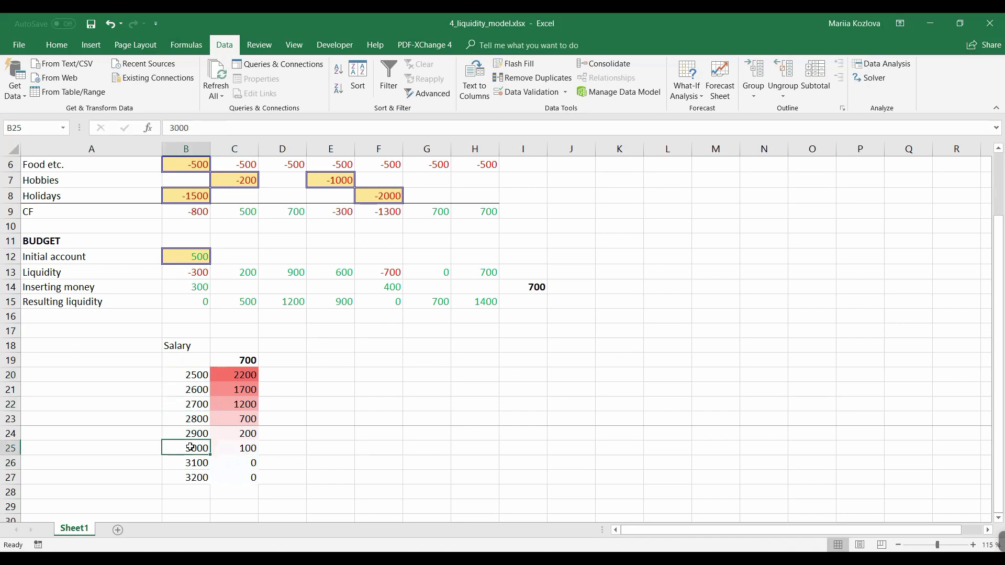
{"action": "left_click", "coordinate": [188, 477]}
{"action": "left_click", "coordinate": [196, 376]}
{"action": "left_click_drag", "start_coordinate": [241, 374], "coordinate": [204, 376]}
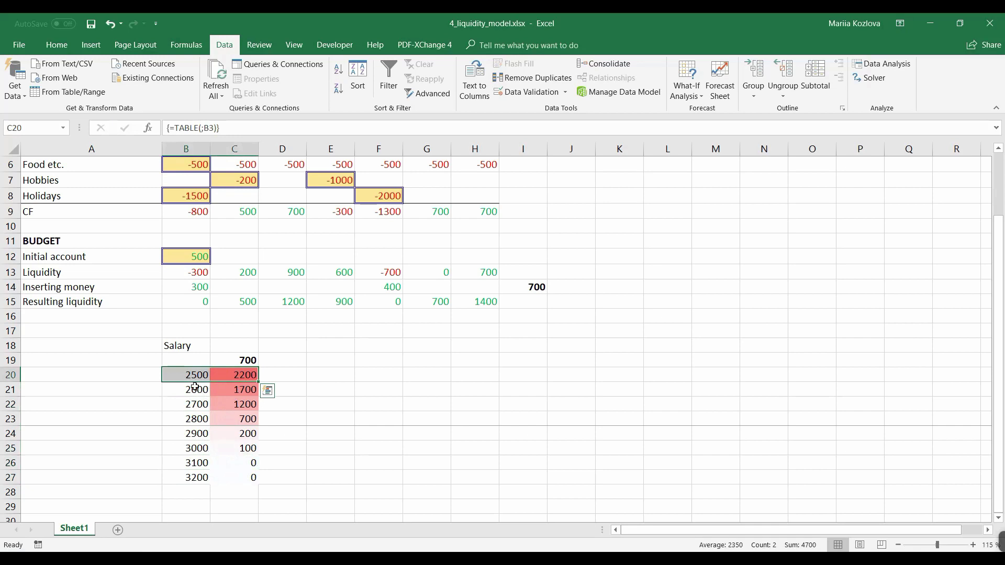
{"action": "left_click", "coordinate": [226, 379]}
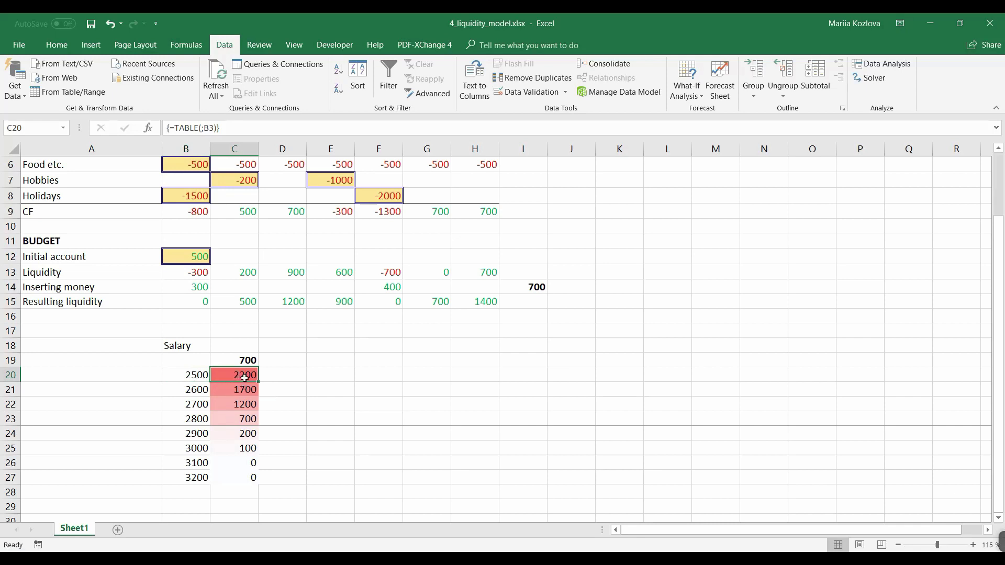
{"action": "left_click", "coordinate": [527, 291]}
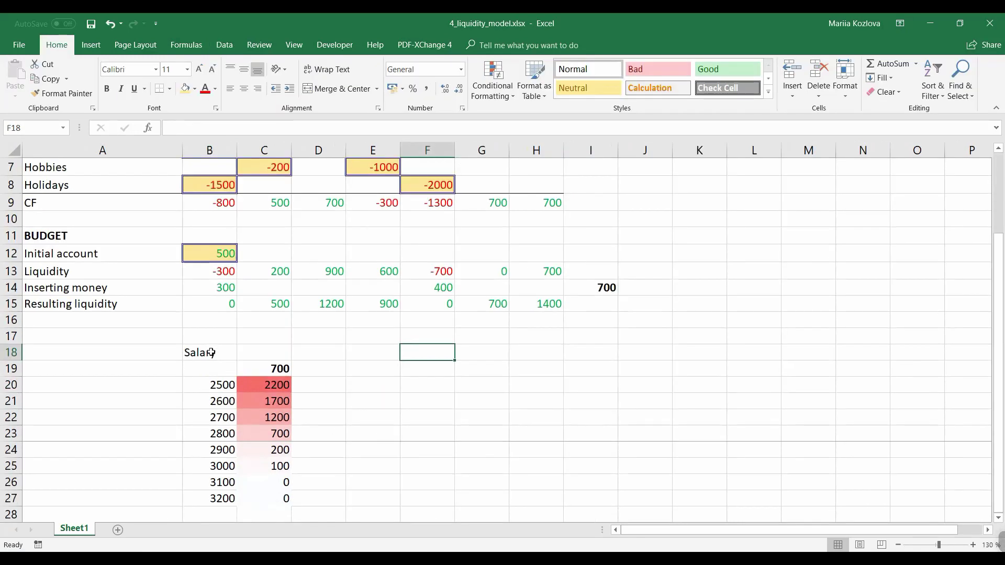
Review the Holidays row, then enter the heading Holidays(March)/Holidays(July) in E18.
{"action": "scroll", "coordinate": [252, 417], "scroll_direction": "up", "scroll_amount": 2}
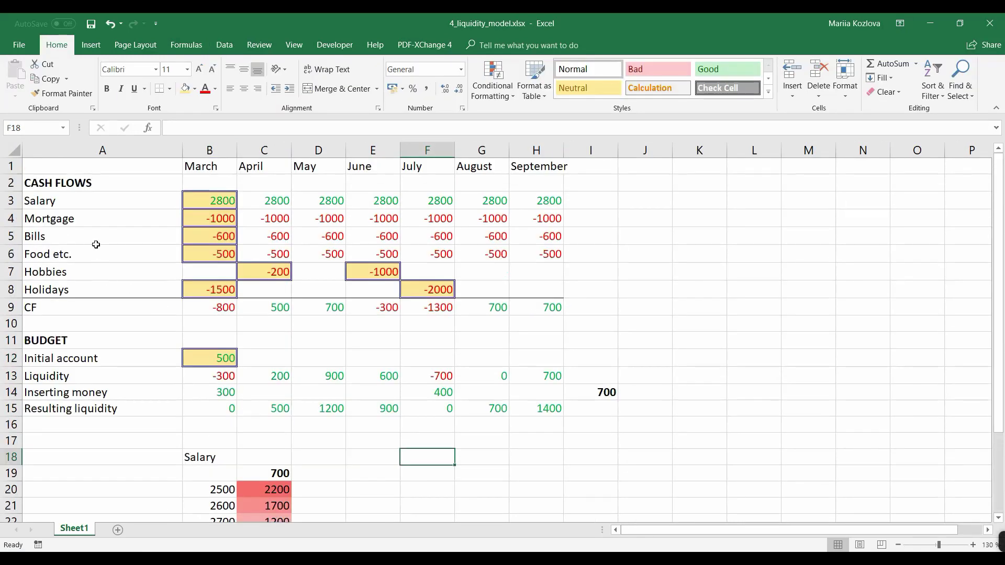
{"action": "left_click", "coordinate": [11, 289]}
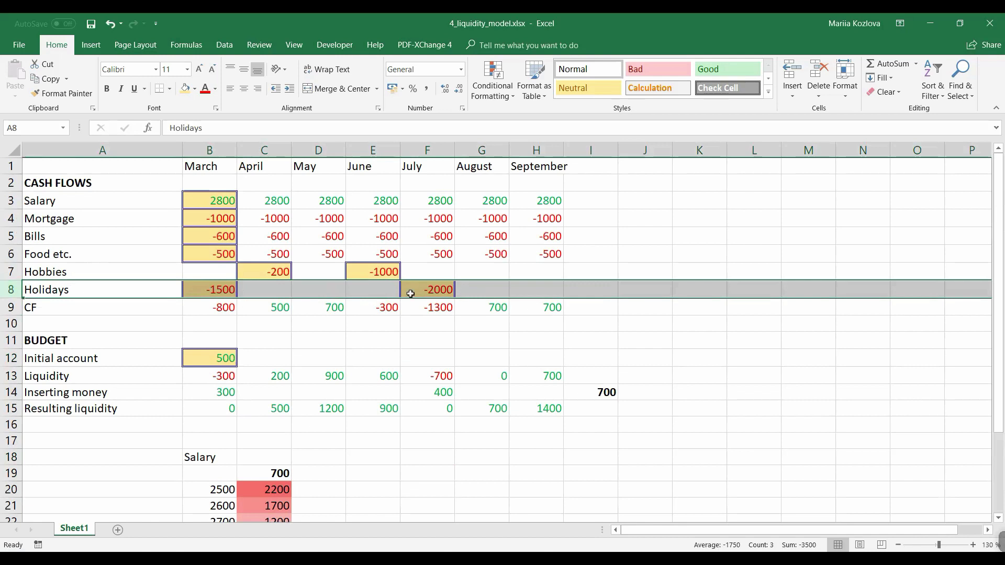
{"action": "scroll", "coordinate": [422, 304], "scroll_direction": "down", "scroll_amount": 2}
{"action": "left_click", "coordinate": [395, 354]}
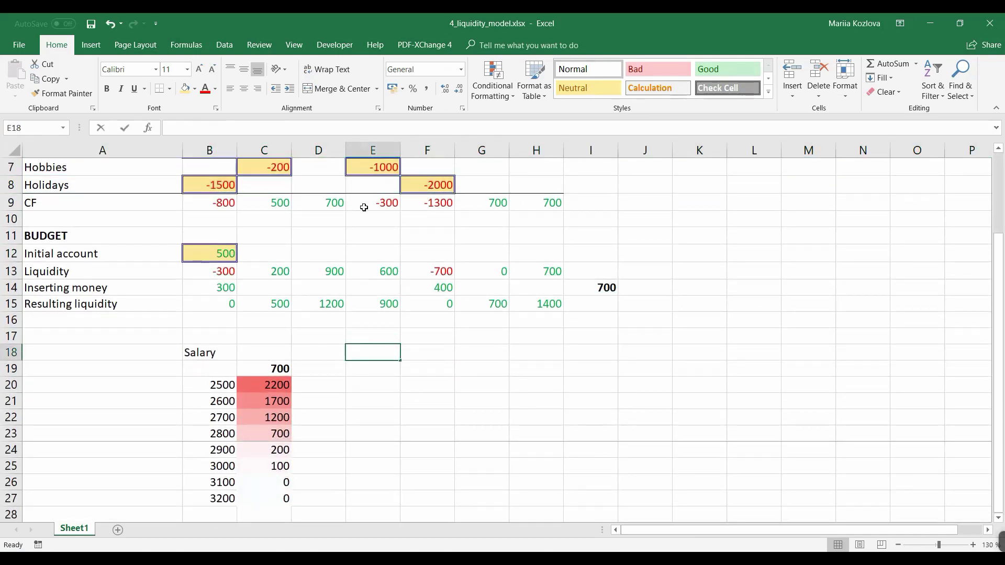
{"action": "type", "text": "Holidays"}
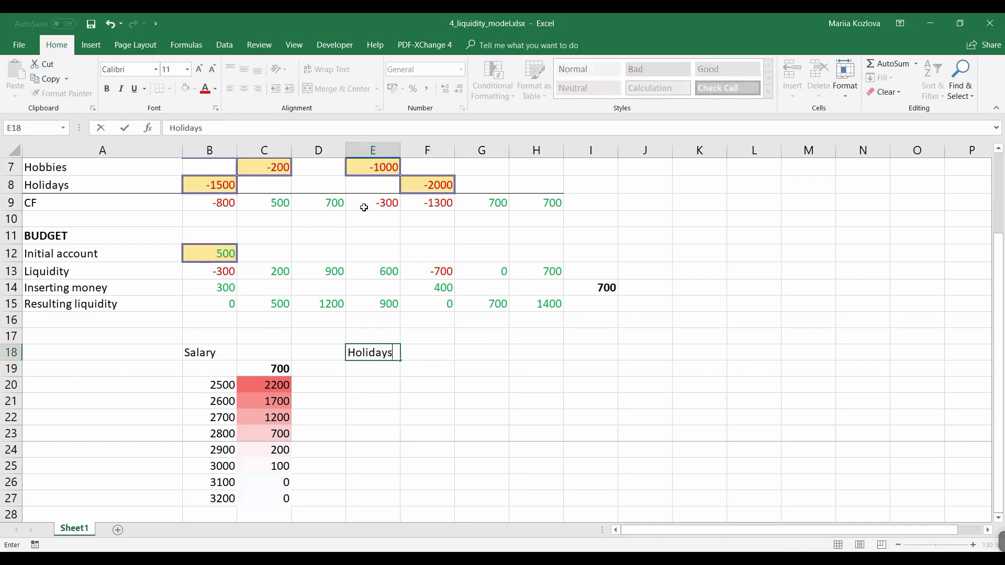
{"action": "type", "text": "(March"}
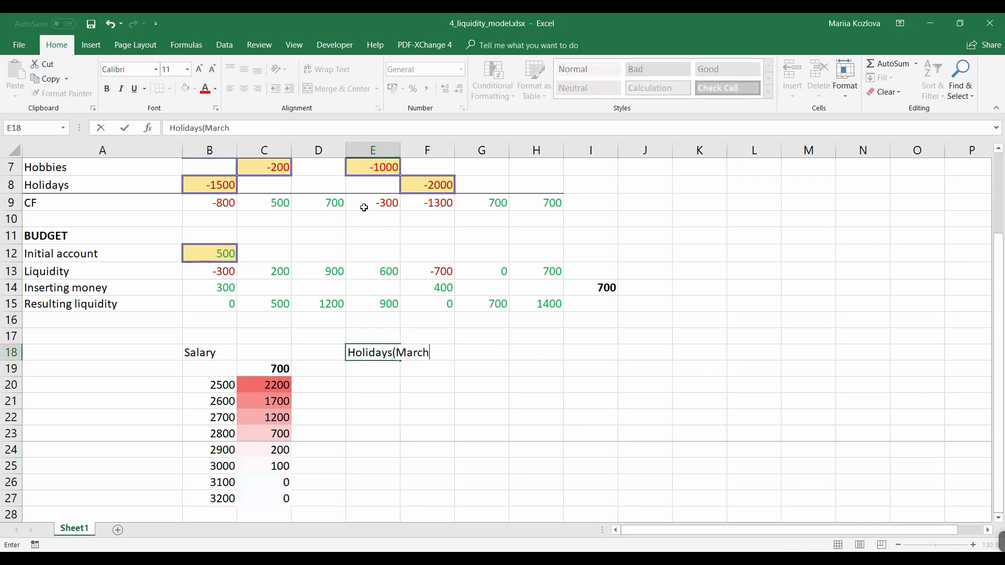
{"action": "type", "text": ")/Holidays(J"}
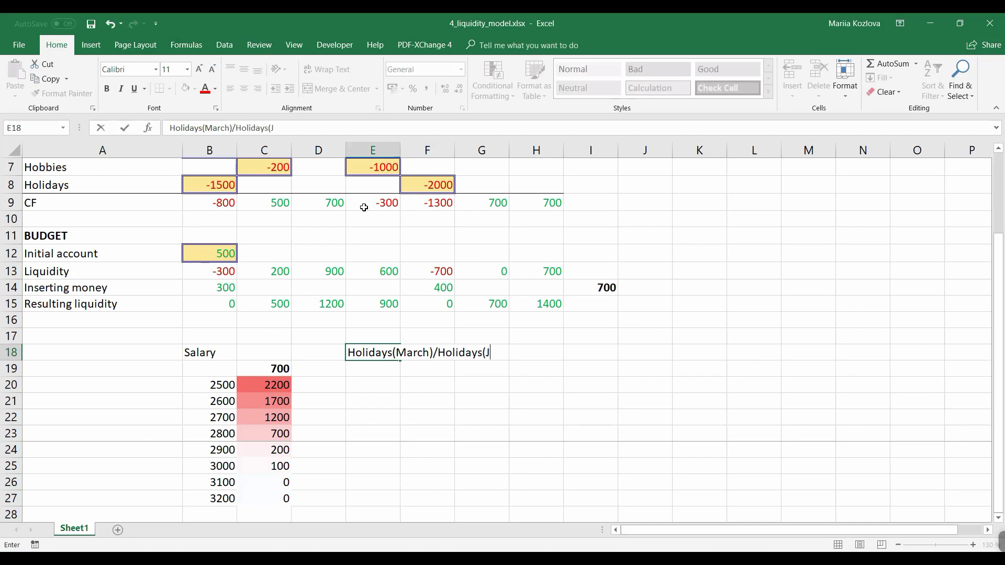
{"action": "type", "text": "uly)"}
{"action": "key", "text": "Return"}
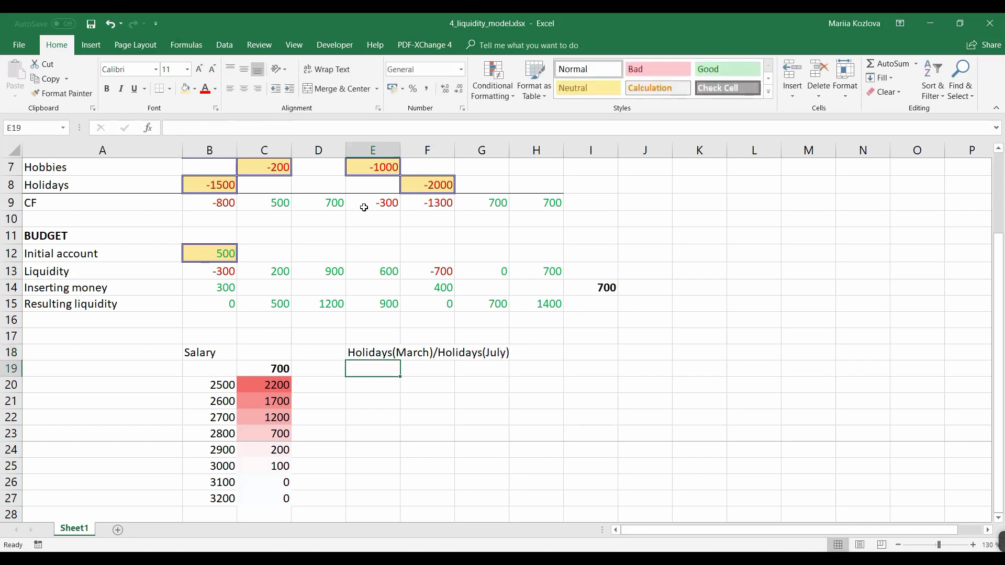
Link E19 to the 700 total with =I14 and make it bold.
{"action": "type", "text": "="}
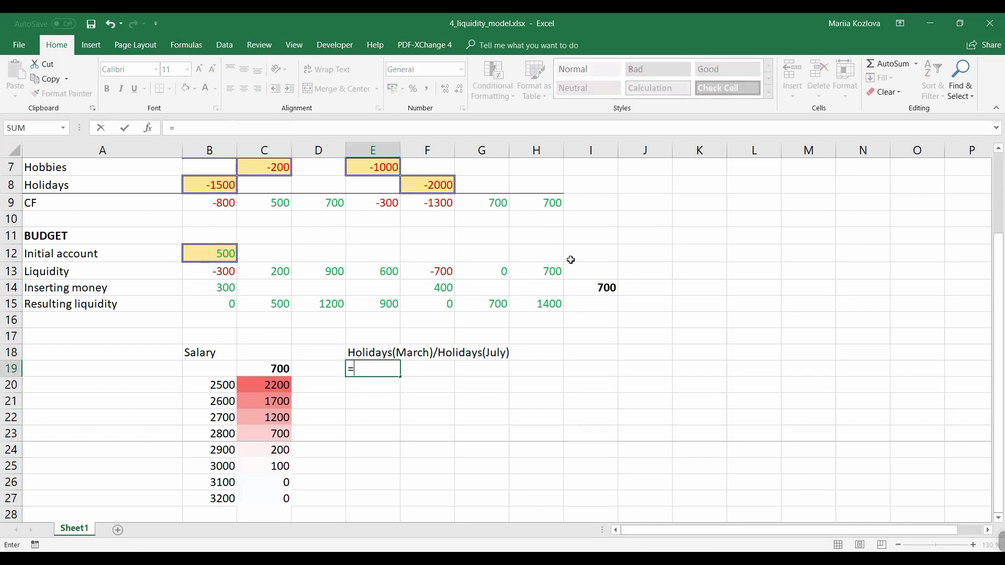
{"action": "left_click", "coordinate": [588, 289]}
{"action": "key", "text": "Return"}
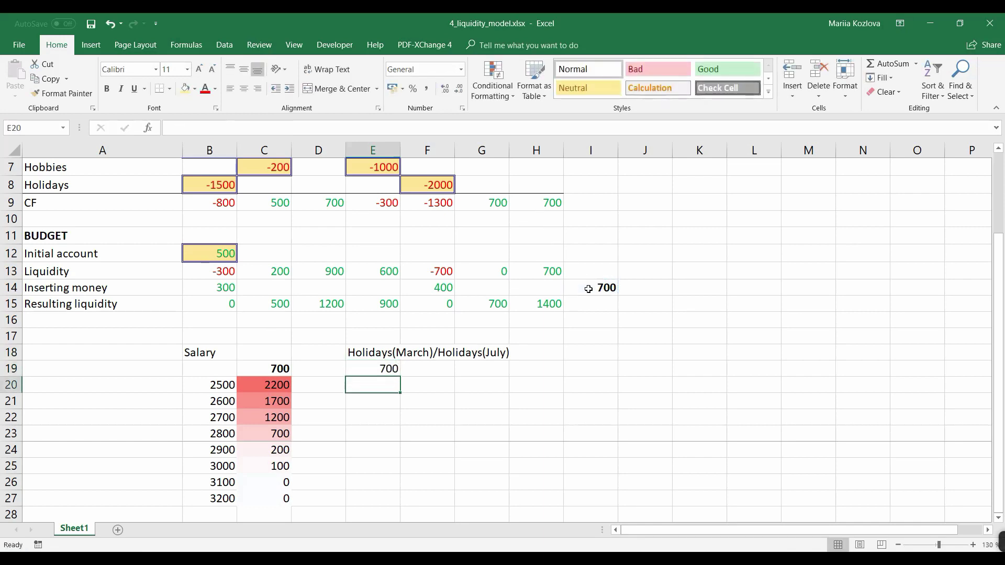
{"action": "left_click", "coordinate": [393, 368]}
{"action": "key", "text": "ctrl+b"}
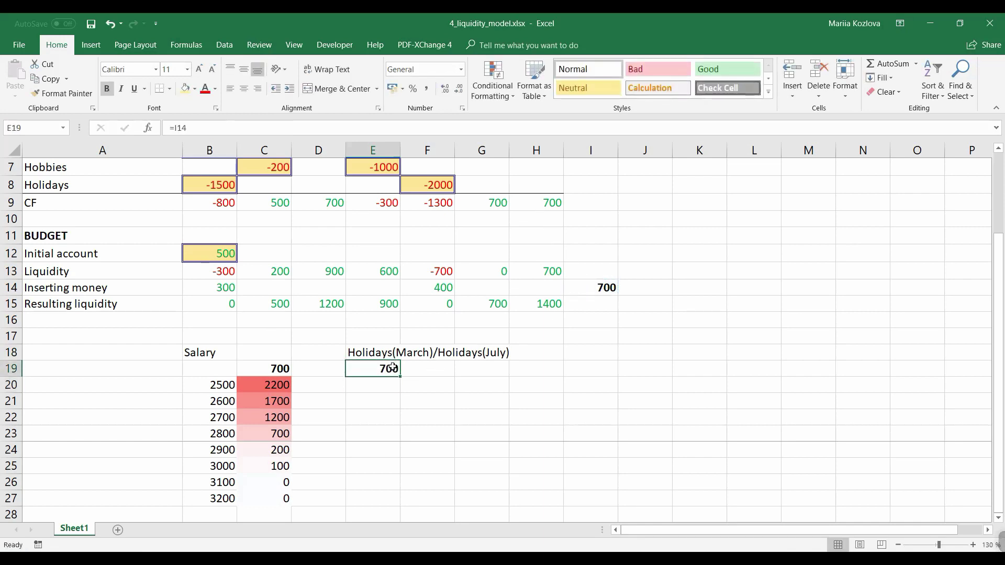
Fill March holiday amounts 0, -500 … -3000 down E20:E26.
{"action": "key", "text": "Return"}
{"action": "type", "text": "0"}
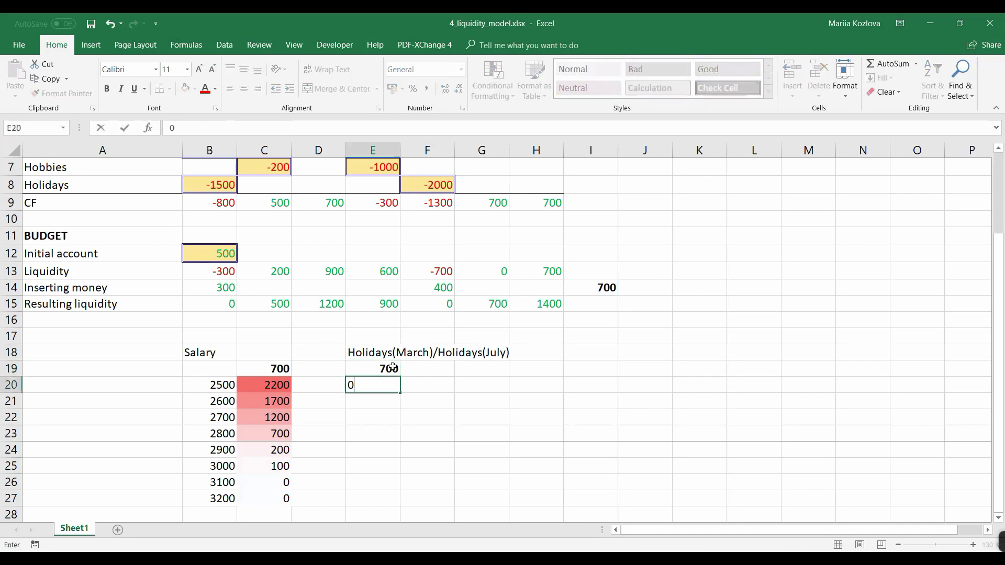
{"action": "key", "text": "Return"}
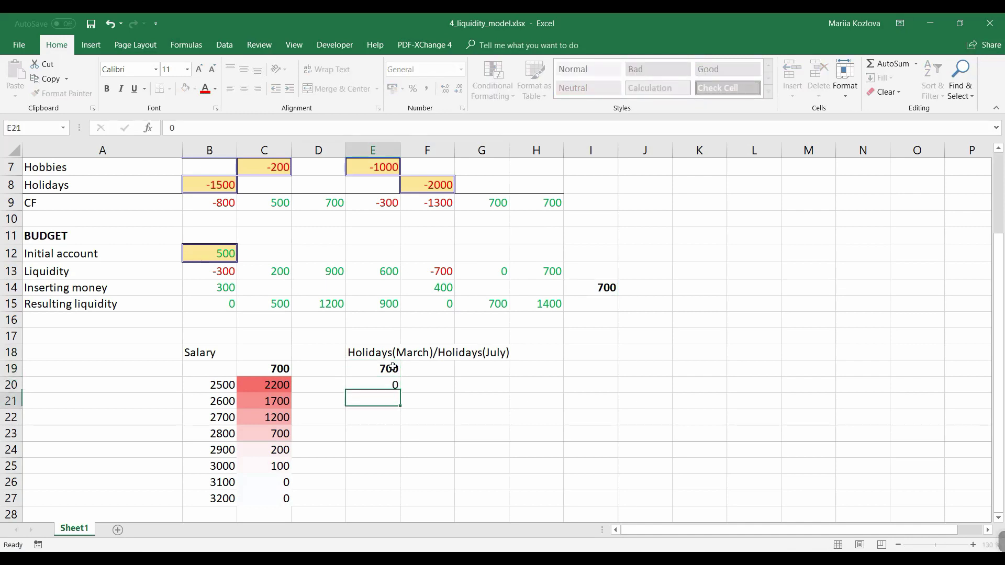
{"action": "type", "text": "-"}
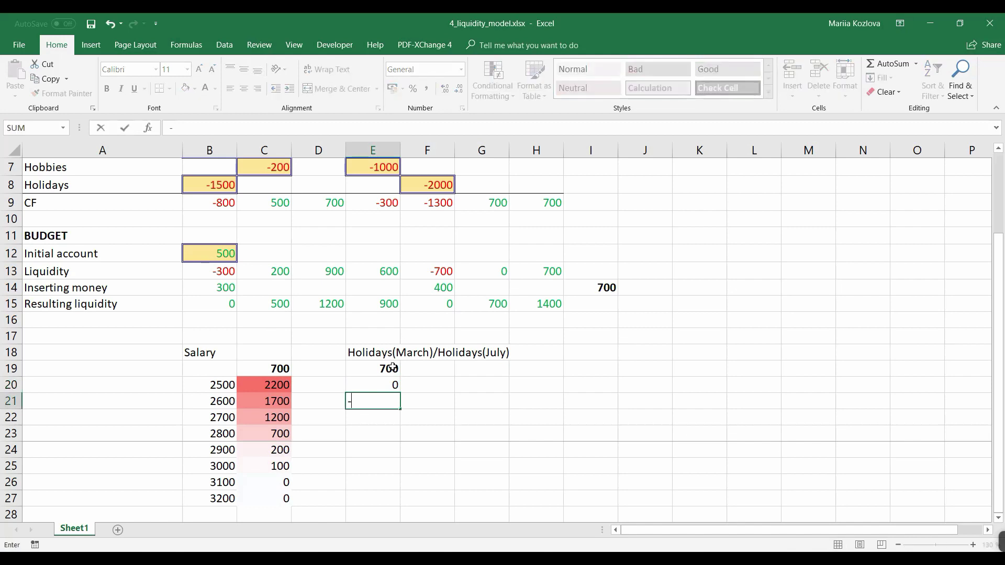
{"action": "type", "text": "500"}
{"action": "key", "text": "Return"}
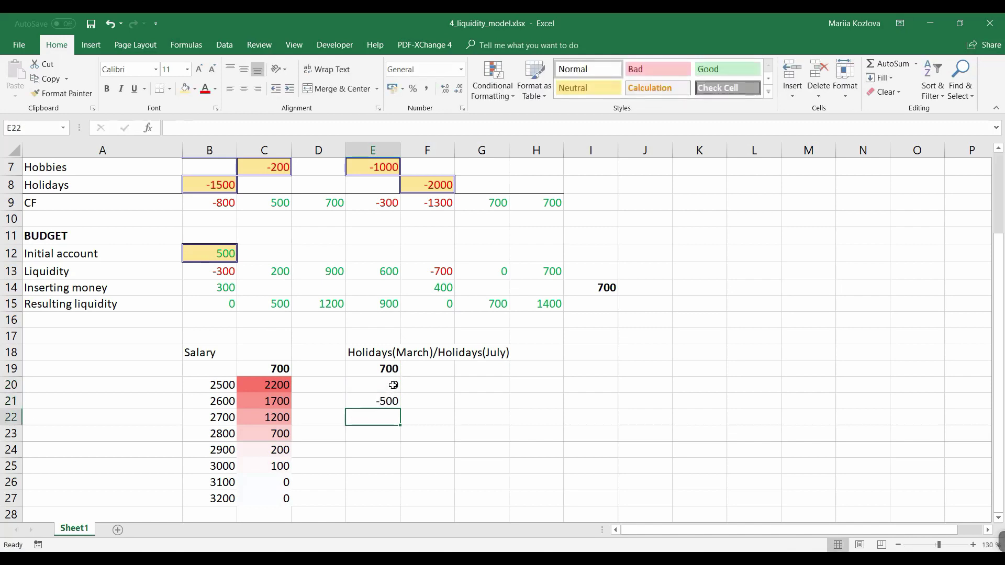
{"action": "left_click_drag", "start_coordinate": [392, 385], "coordinate": [395, 487]}
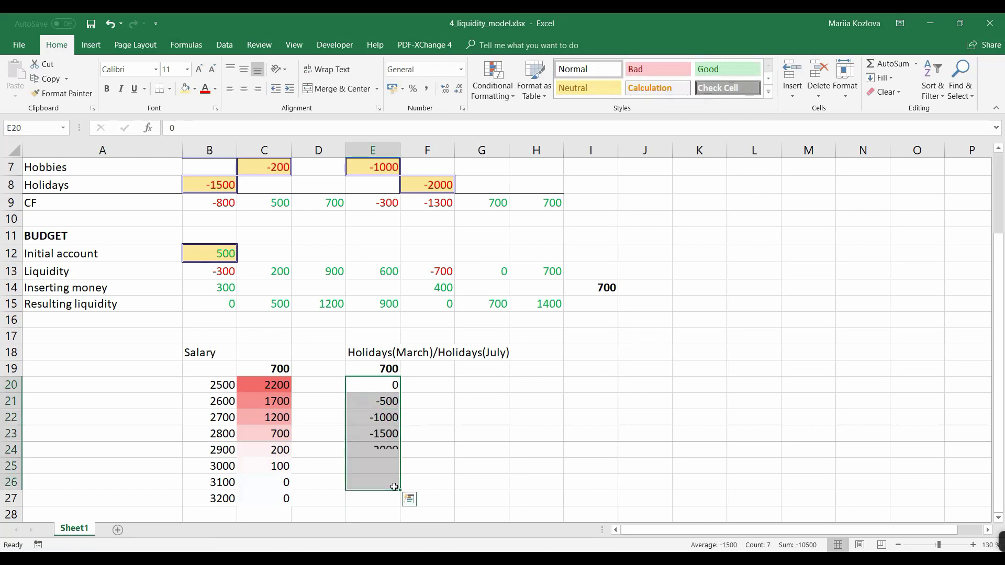
Fill July holiday amounts 0, -500 … -3000 across F19:L19.
{"action": "left_click", "coordinate": [448, 371]}
{"action": "type", "text": "0"}
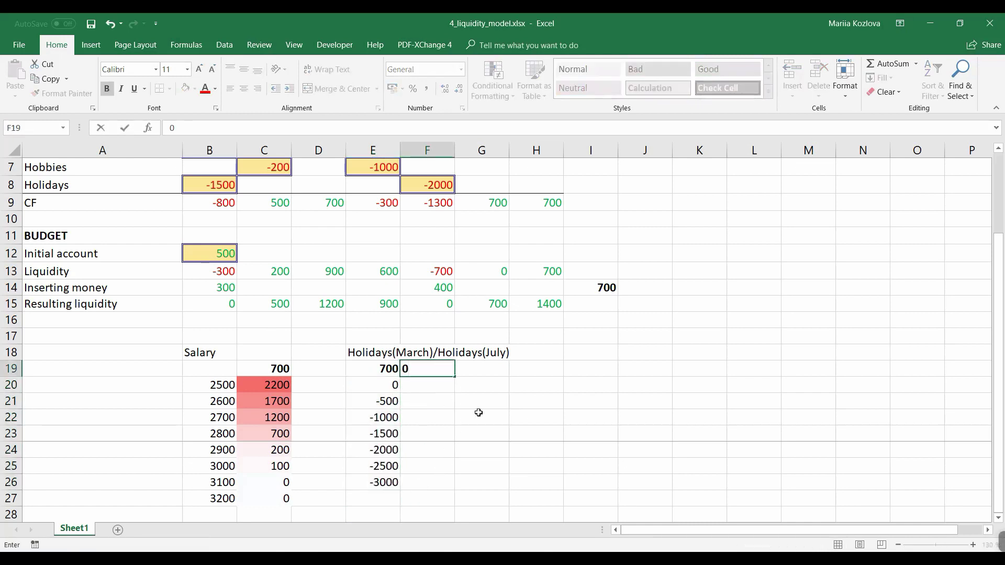
{"action": "key", "text": "Return"}
{"action": "key", "text": "Up"}
{"action": "key", "text": "Right"}
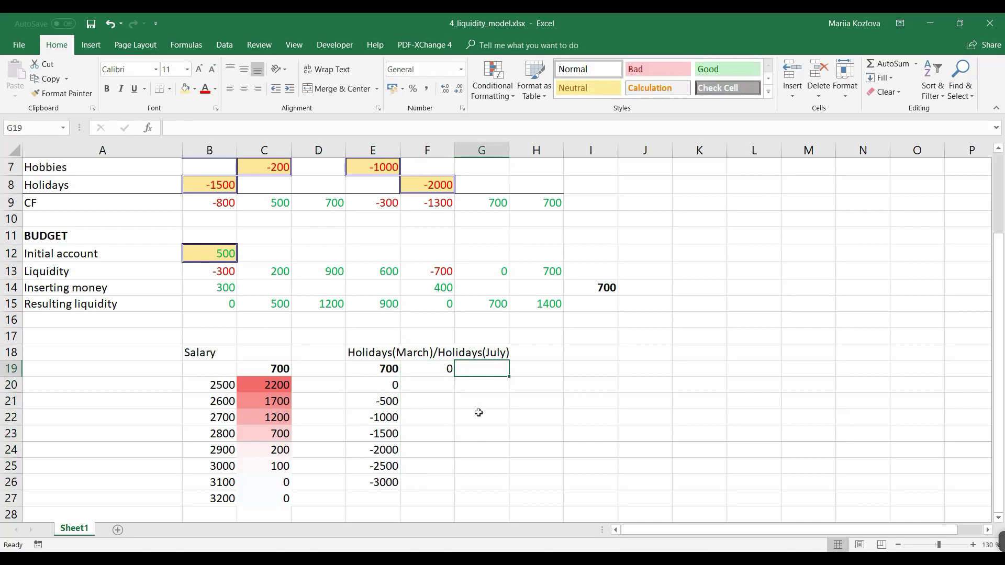
{"action": "type", "text": "-500"}
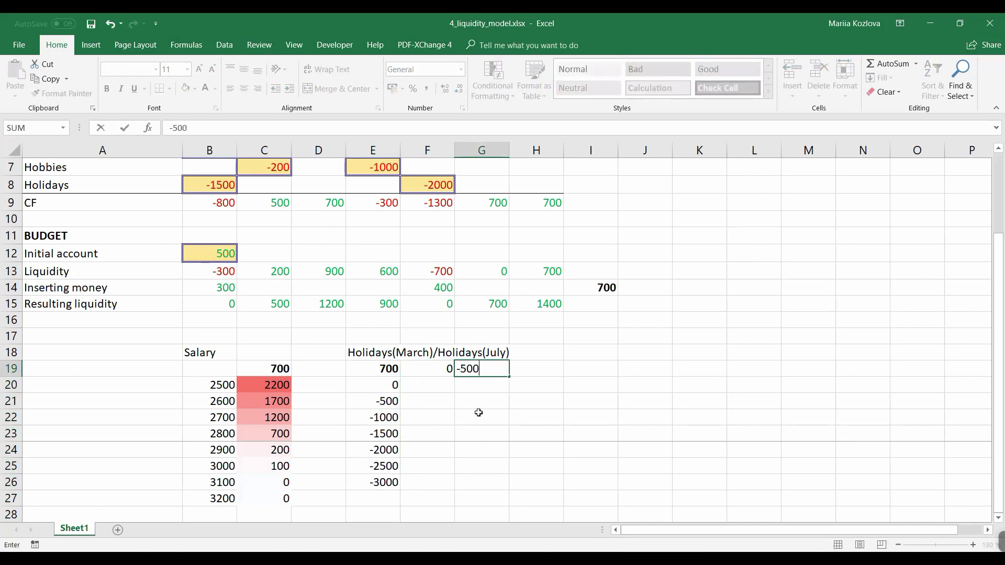
{"action": "key", "text": "Return"}
{"action": "left_click_drag", "start_coordinate": [435, 369], "coordinate": [768, 364]}
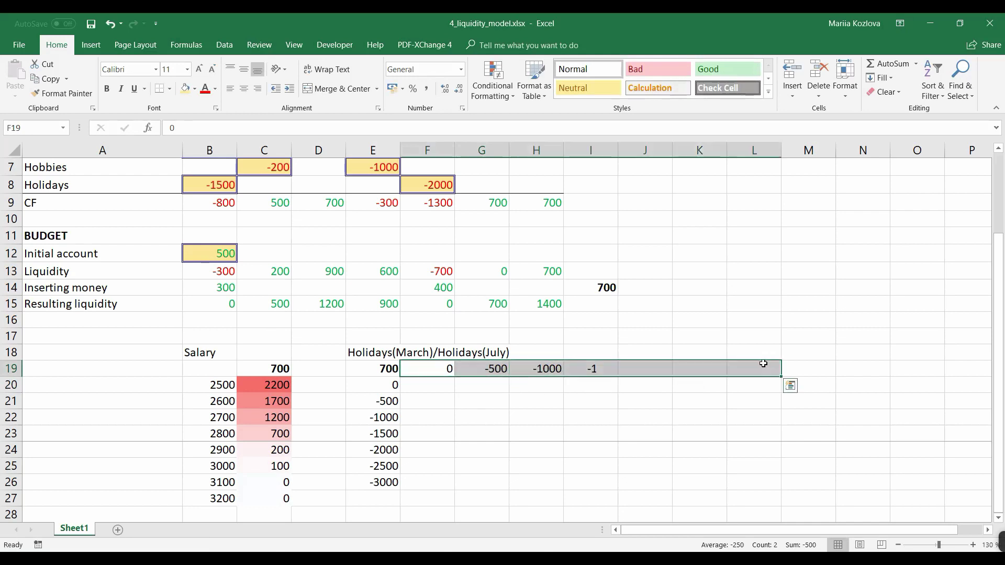
Build a two-variable data table on E19:L26 with row input F8 and column input B8.
{"action": "left_click", "coordinate": [506, 453]}
{"action": "scroll", "coordinate": [506, 452], "scroll_direction": "down", "scroll_amount": 2}
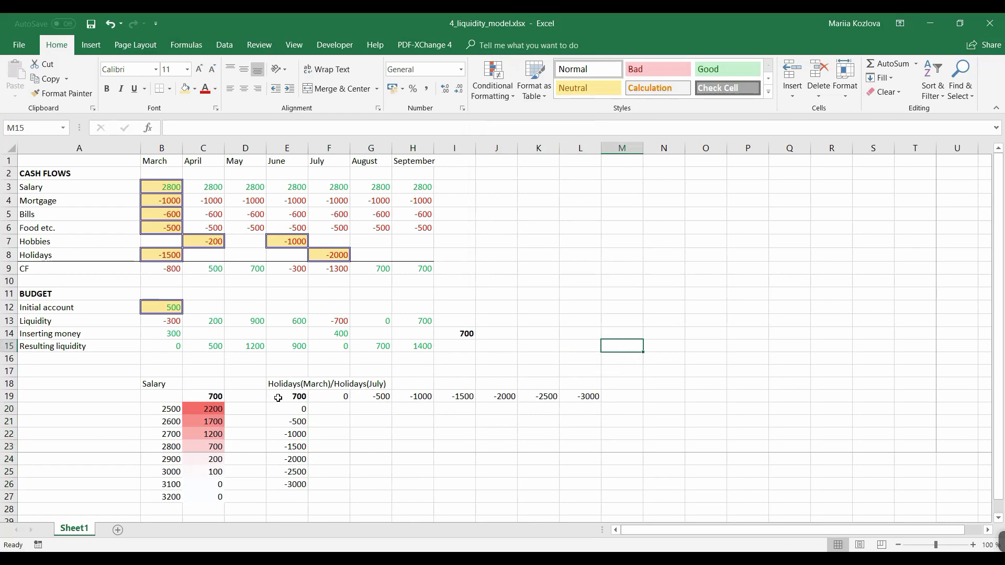
{"action": "left_click_drag", "start_coordinate": [294, 397], "coordinate": [579, 486]}
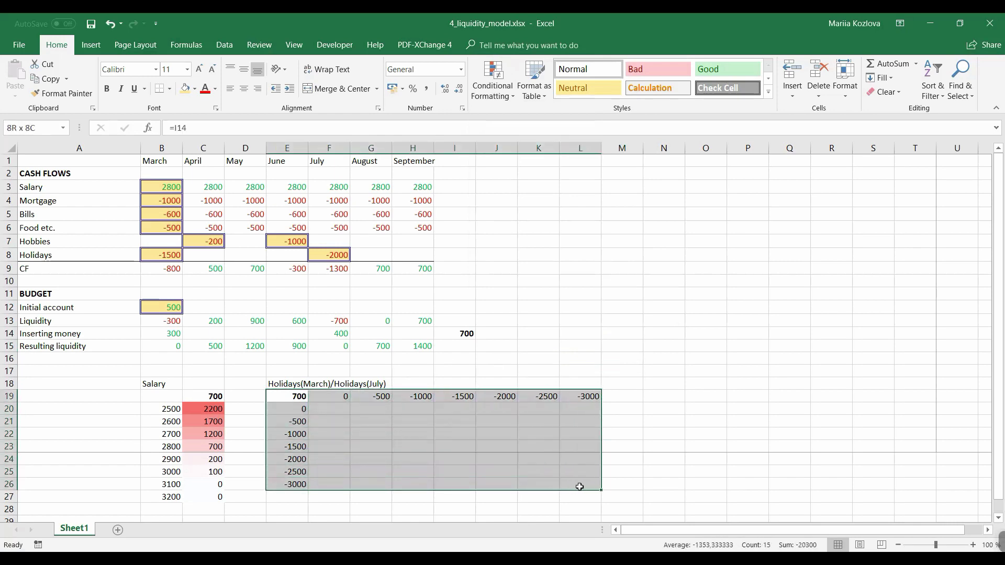
{"action": "left_click", "coordinate": [224, 45]}
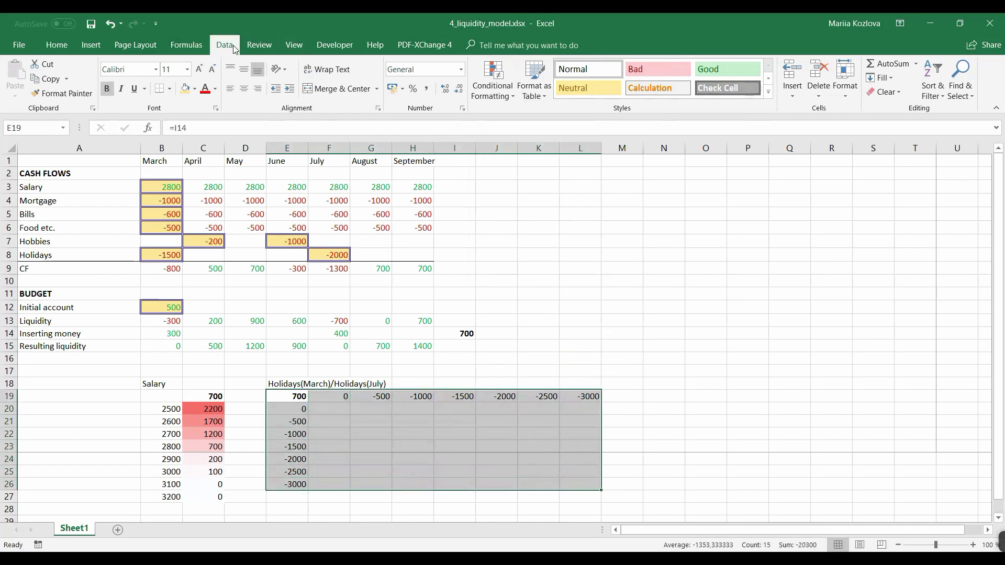
{"action": "left_click", "coordinate": [701, 89]}
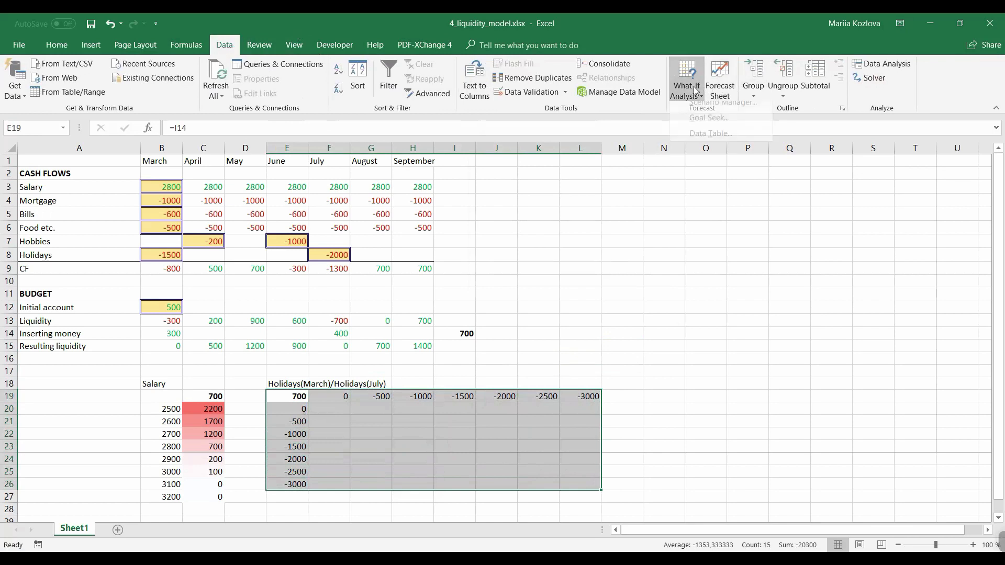
{"action": "left_click", "coordinate": [699, 135]}
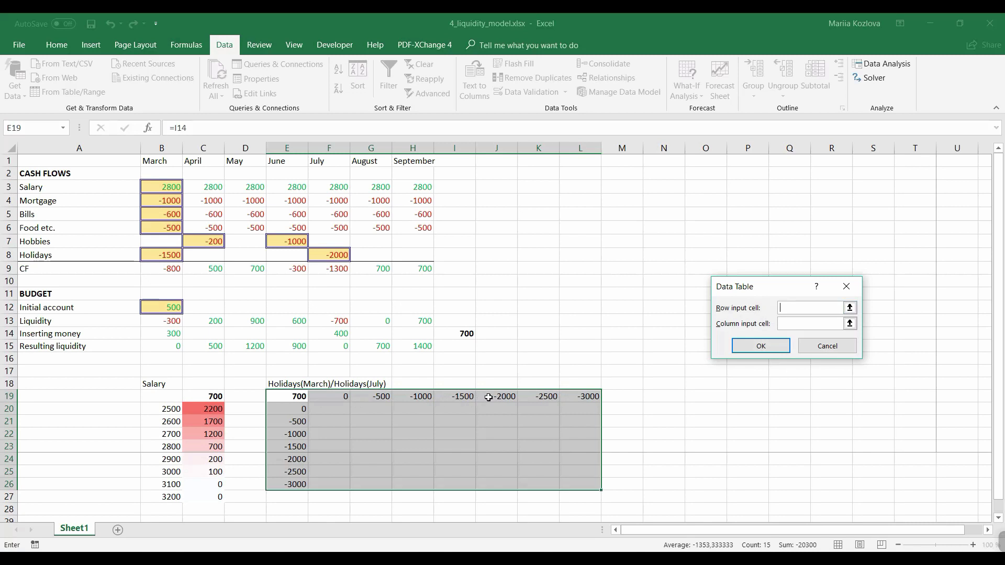
{"action": "left_click", "coordinate": [340, 255]}
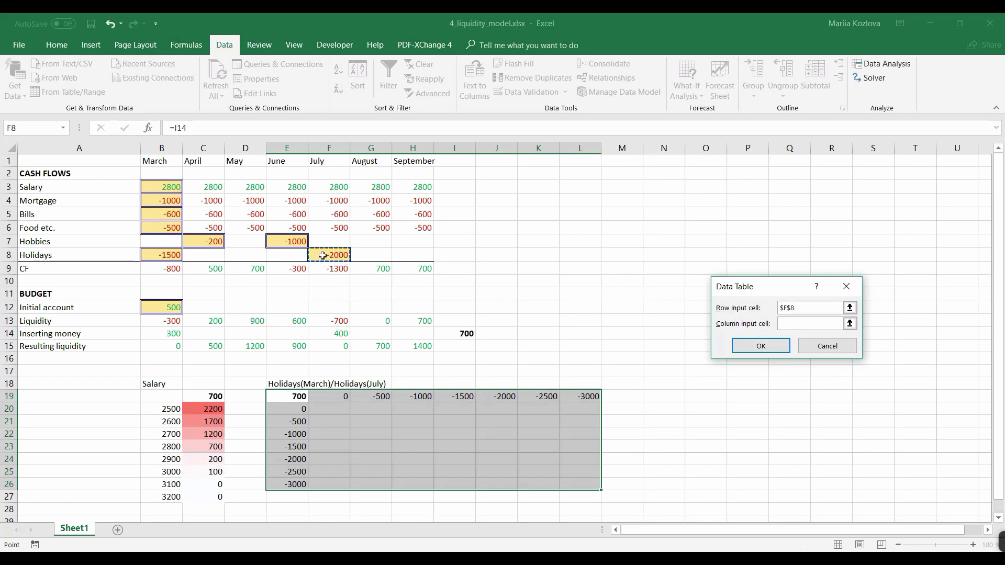
{"action": "left_click", "coordinate": [835, 324]}
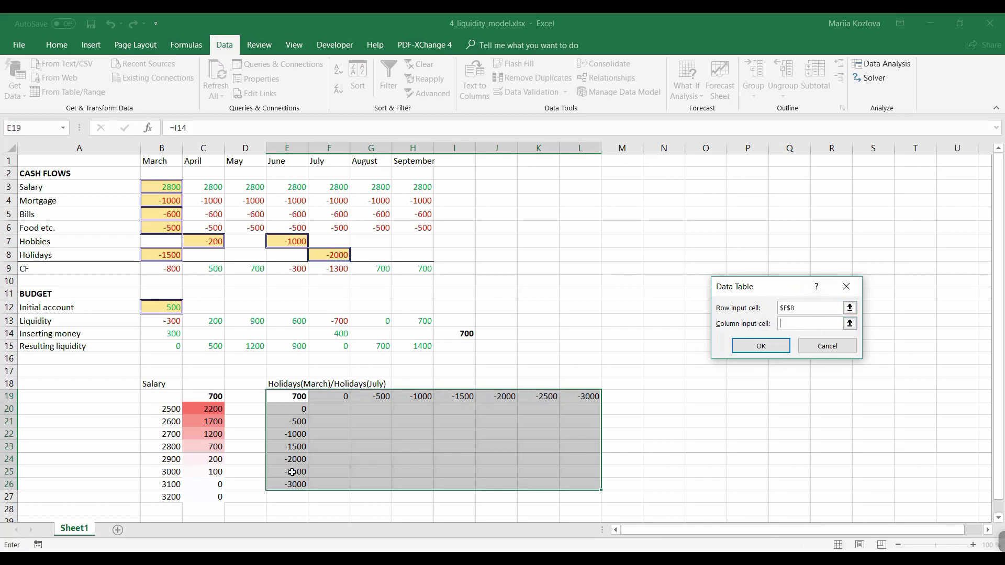
{"action": "left_click", "coordinate": [168, 255]}
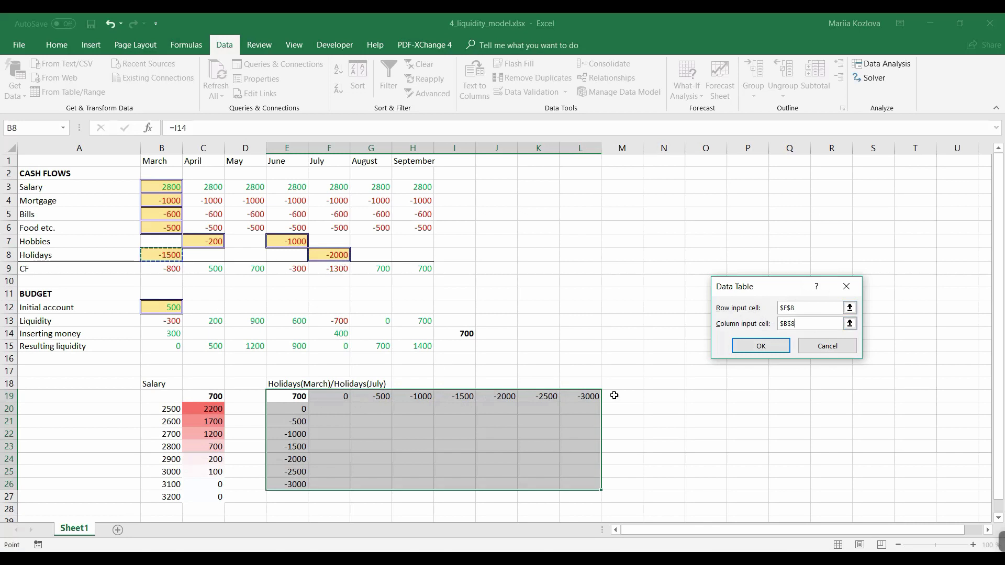
{"action": "left_click", "coordinate": [762, 349]}
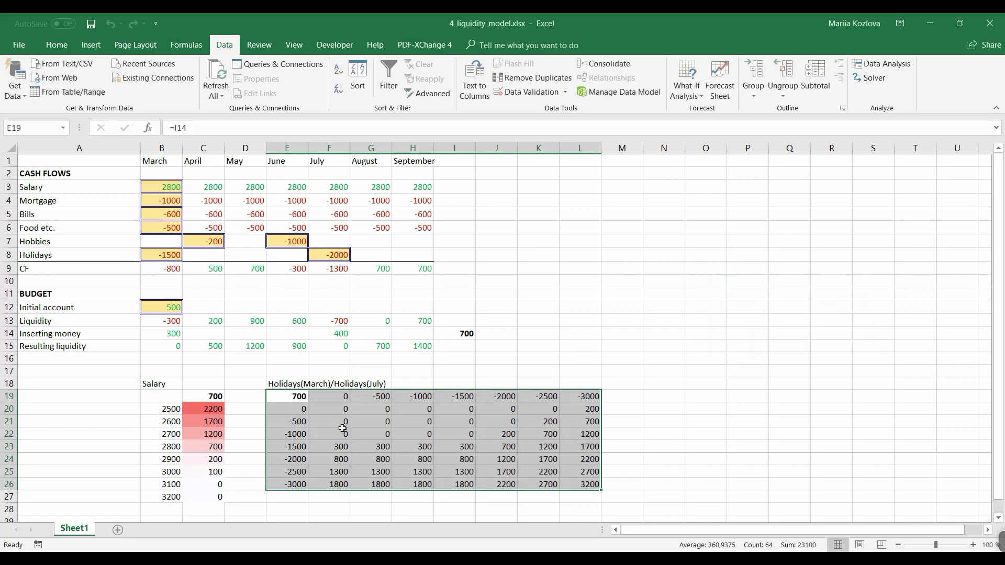
Apply the white-to-red colour scale to the holidays results in F20:L26.
{"action": "left_click_drag", "start_coordinate": [321, 410], "coordinate": [578, 484]}
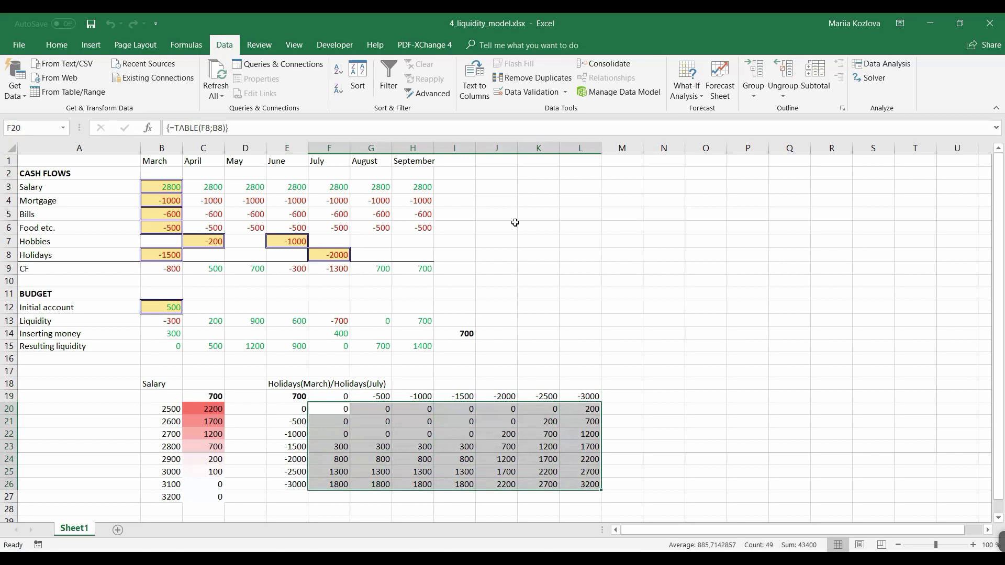
{"action": "left_click", "coordinate": [56, 44]}
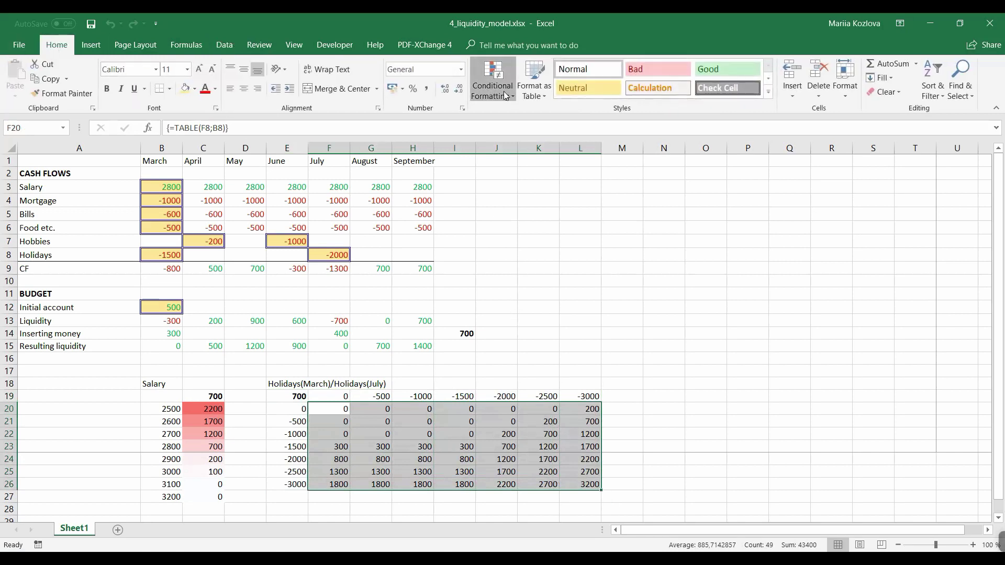
{"action": "left_click", "coordinate": [492, 83]}
{"action": "mouse_move", "coordinate": [518, 209]}
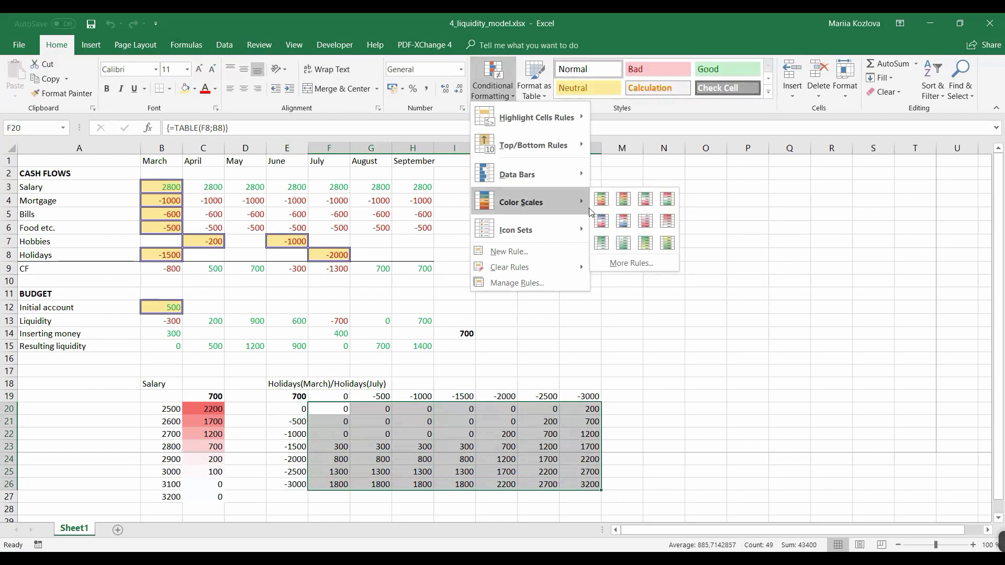
{"action": "left_click", "coordinate": [668, 221]}
{"action": "left_click", "coordinate": [631, 360]}
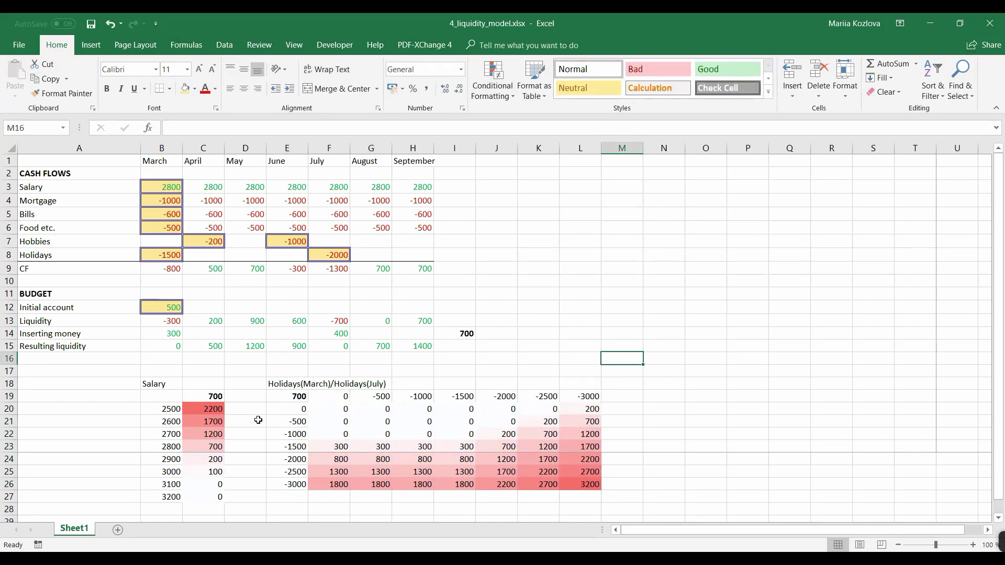
{"action": "left_click", "coordinate": [296, 433]}
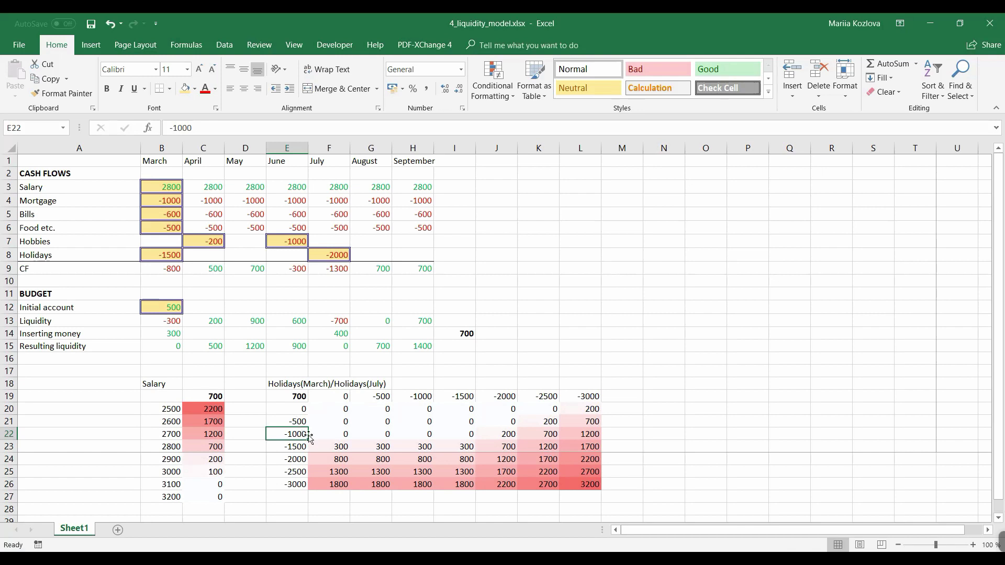
{"action": "left_click", "coordinate": [462, 434]}
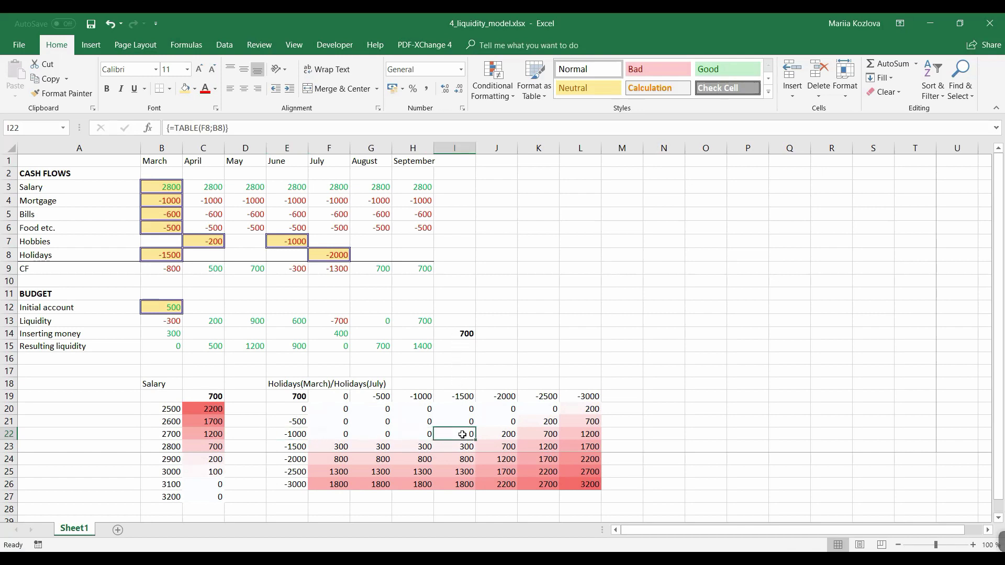
{"action": "left_click", "coordinate": [295, 434]}
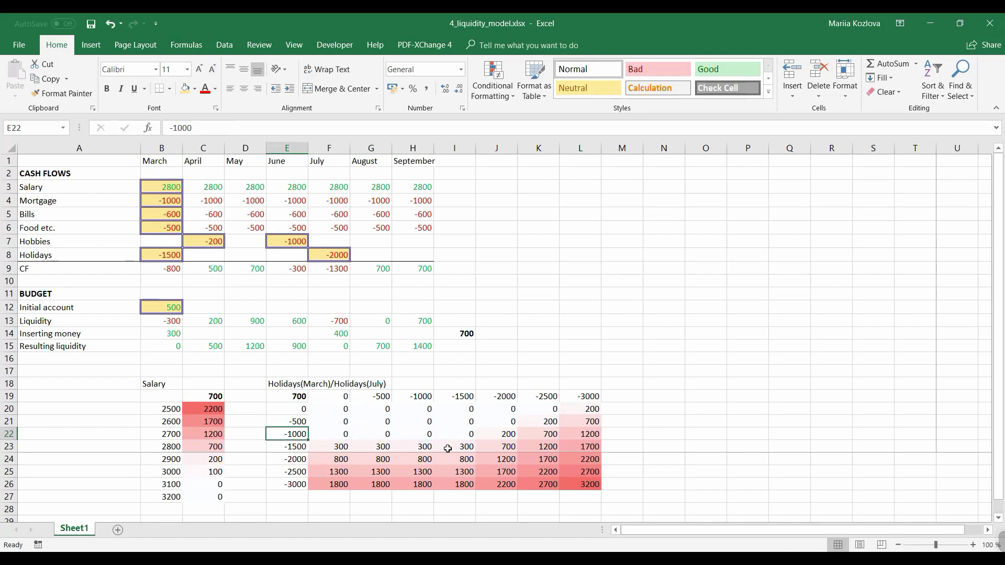
{"action": "left_click", "coordinate": [462, 438]}
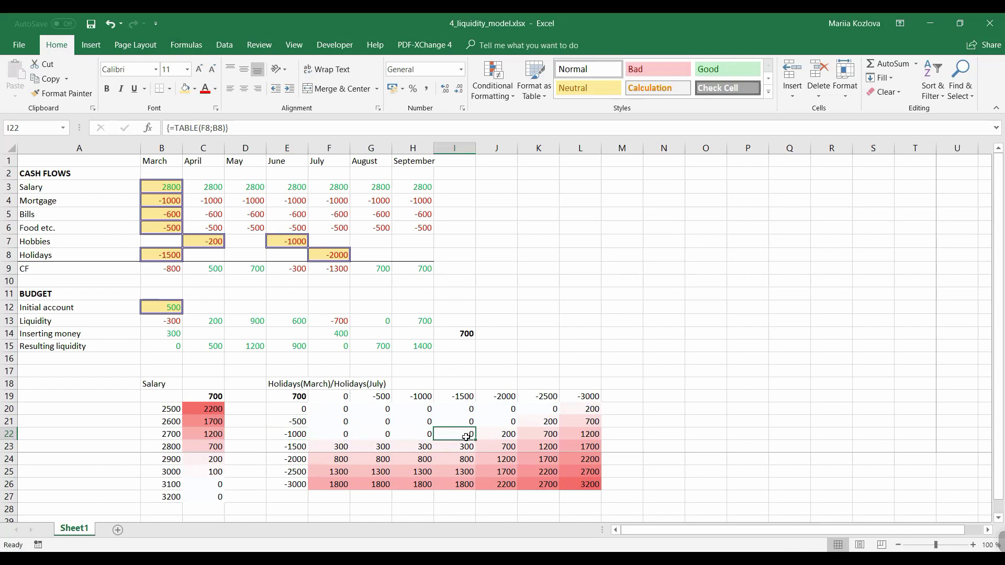
{"action": "left_click", "coordinate": [298, 409]}
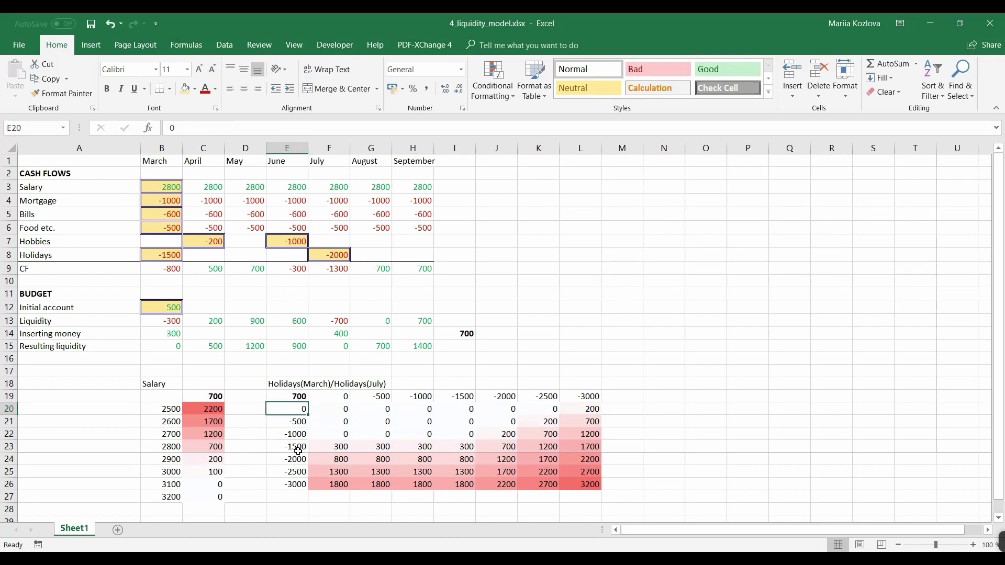
{"action": "left_click", "coordinate": [526, 412]}
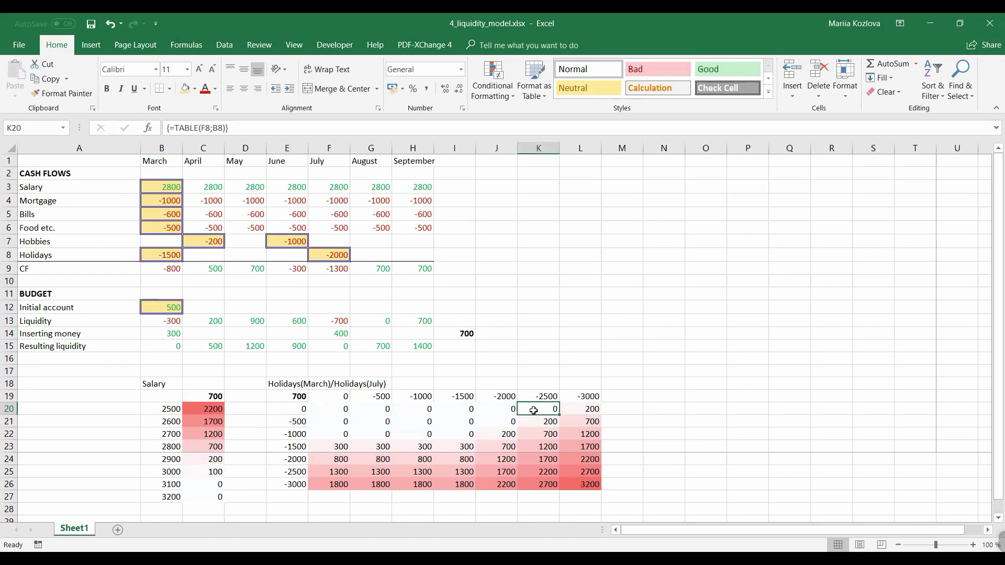
{"action": "key", "text": "ctrl+z"}
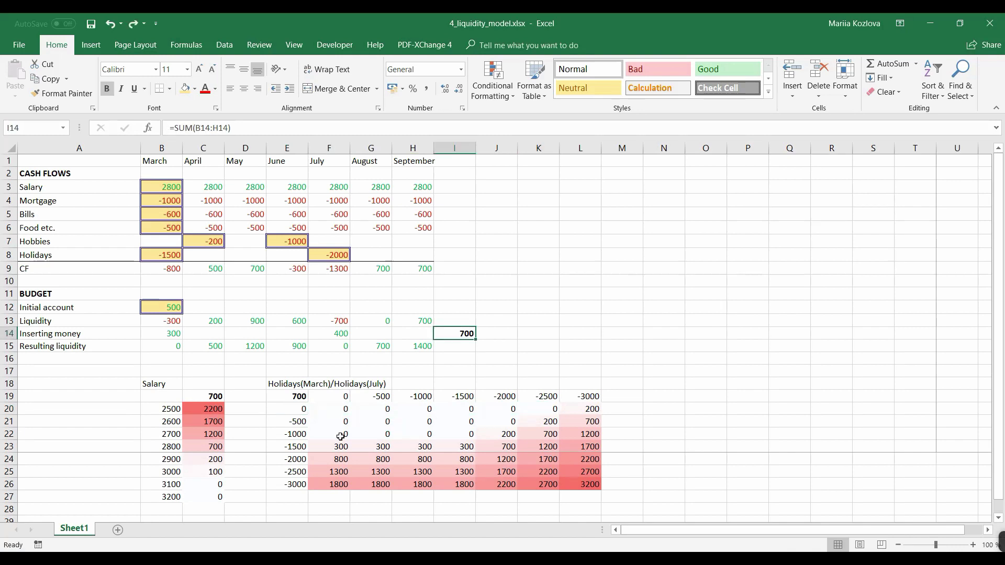
{"action": "left_click", "coordinate": [387, 434]}
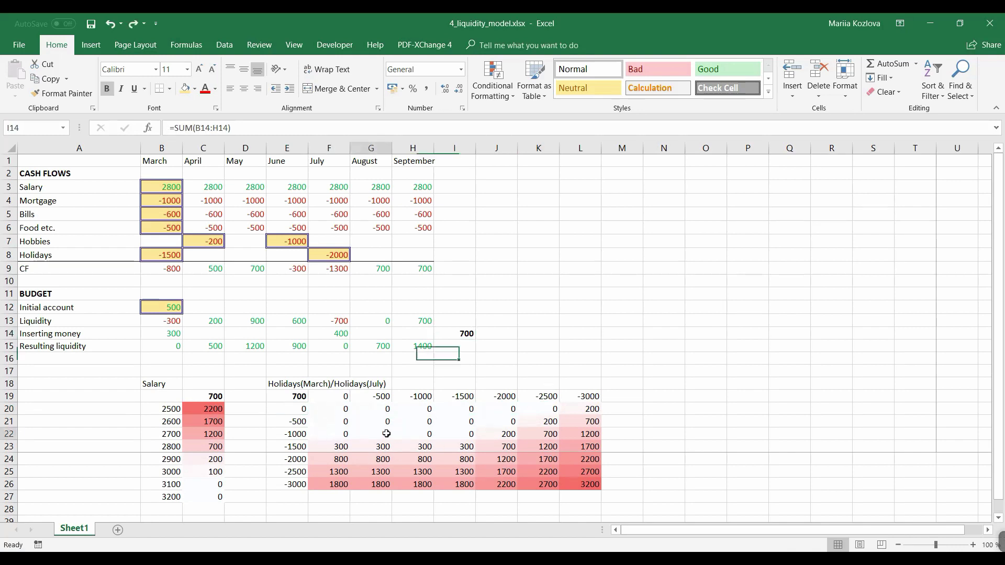
{"action": "left_click", "coordinate": [414, 435]}
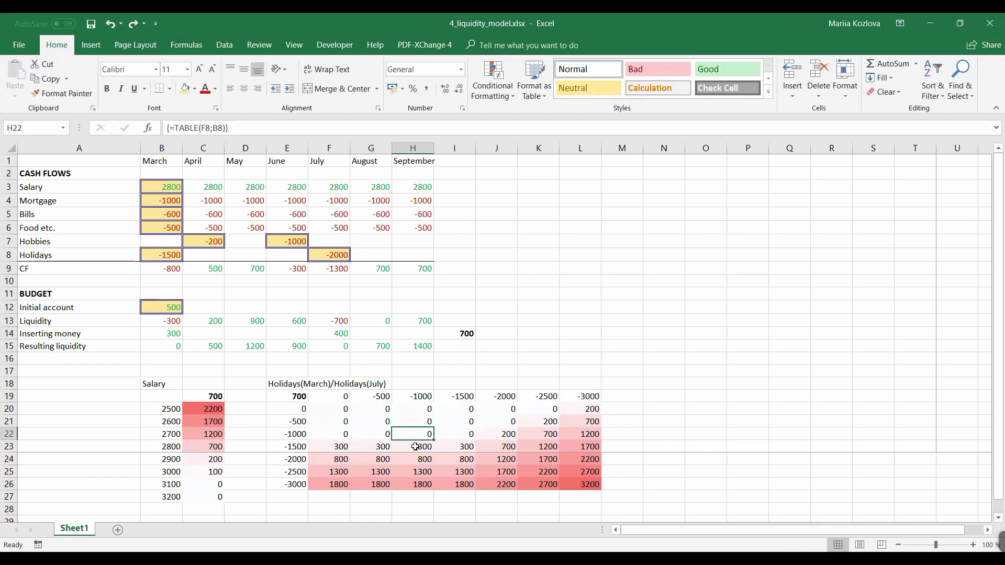
{"action": "left_click", "coordinate": [417, 446]}
{"action": "left_click", "coordinate": [418, 460]}
{"action": "left_click", "coordinate": [418, 467]}
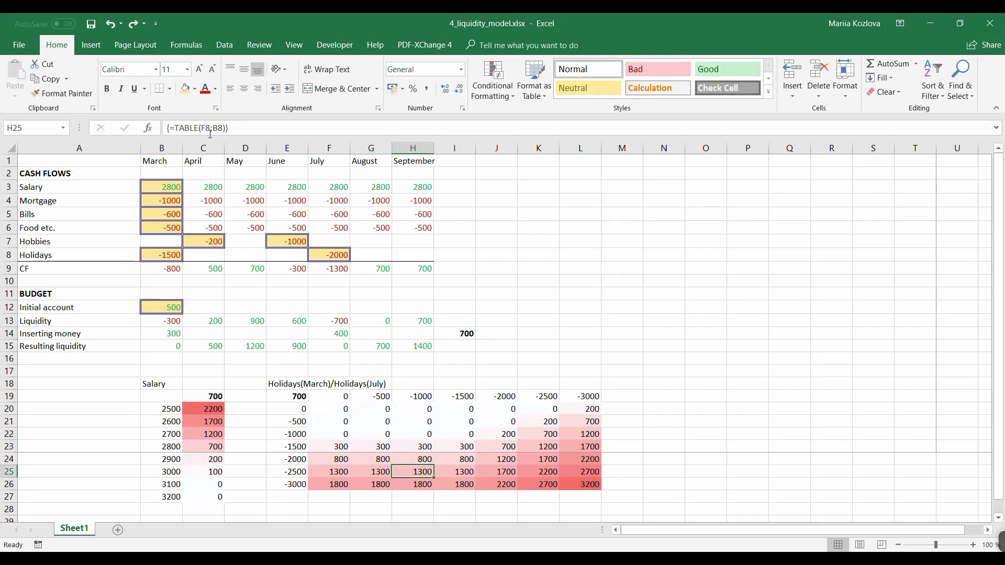
{"action": "left_click", "coordinate": [164, 201]}
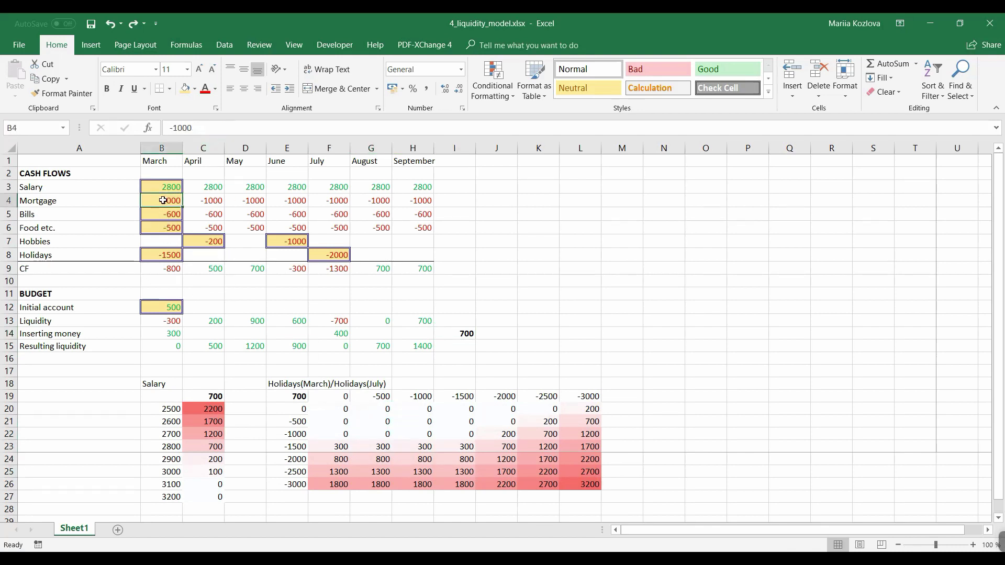
{"action": "double_click", "coordinate": [164, 200]}
{"action": "type", "text": "-150"}
{"action": "key", "text": "Return"}
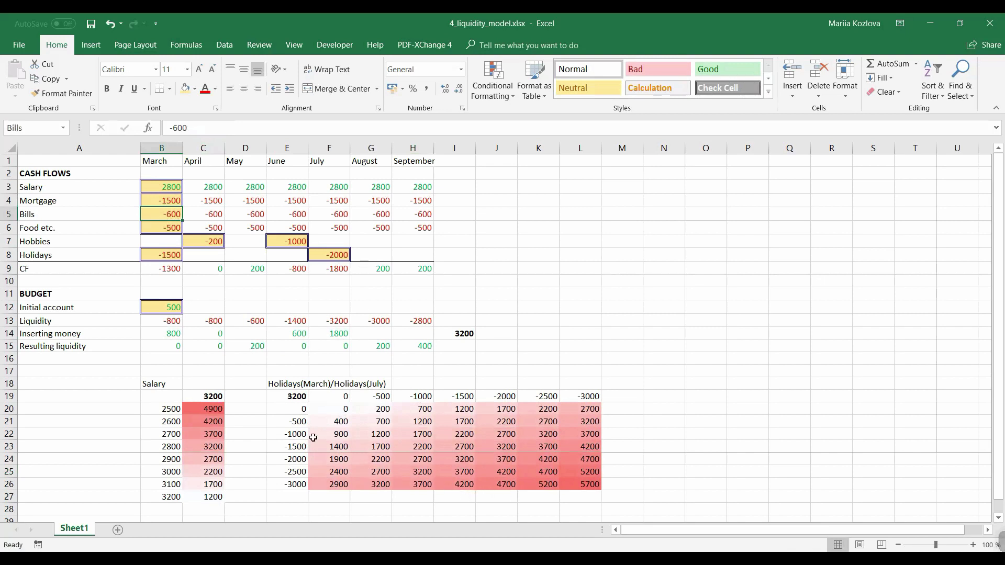
{"action": "key", "text": "ctrl+z"}
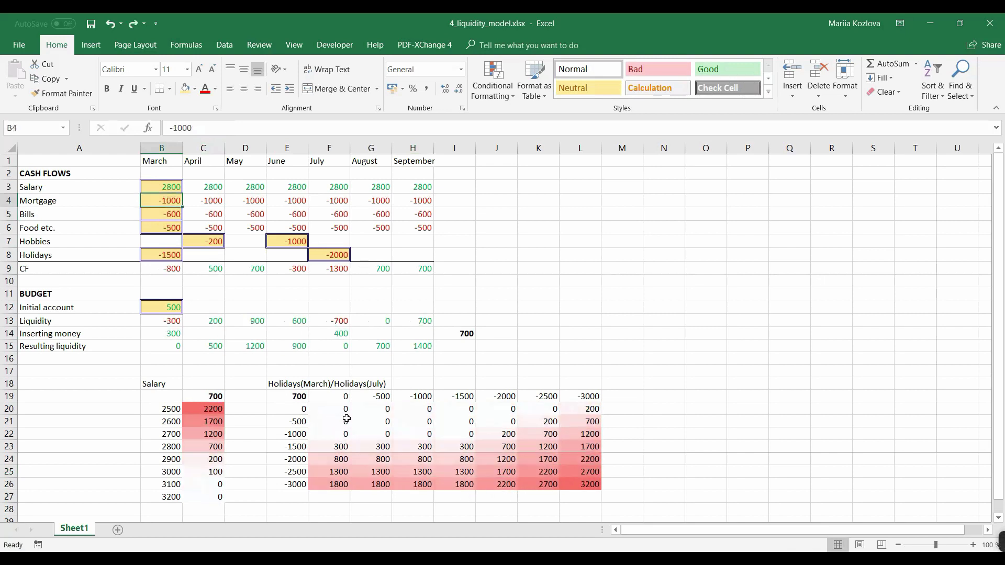
{"action": "left_click_drag", "start_coordinate": [162, 187], "coordinate": [166, 252]}
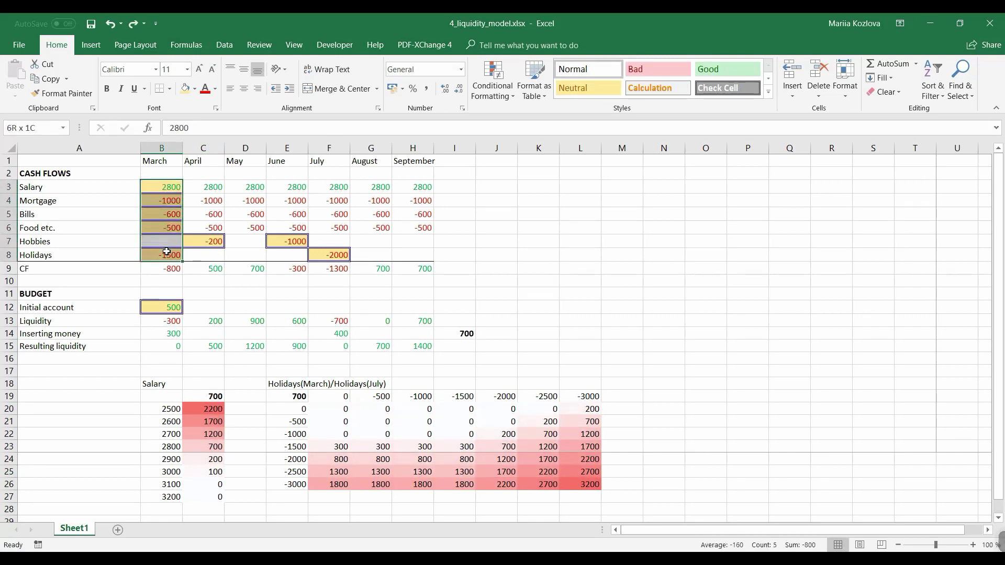
{"action": "left_click", "coordinate": [461, 333]}
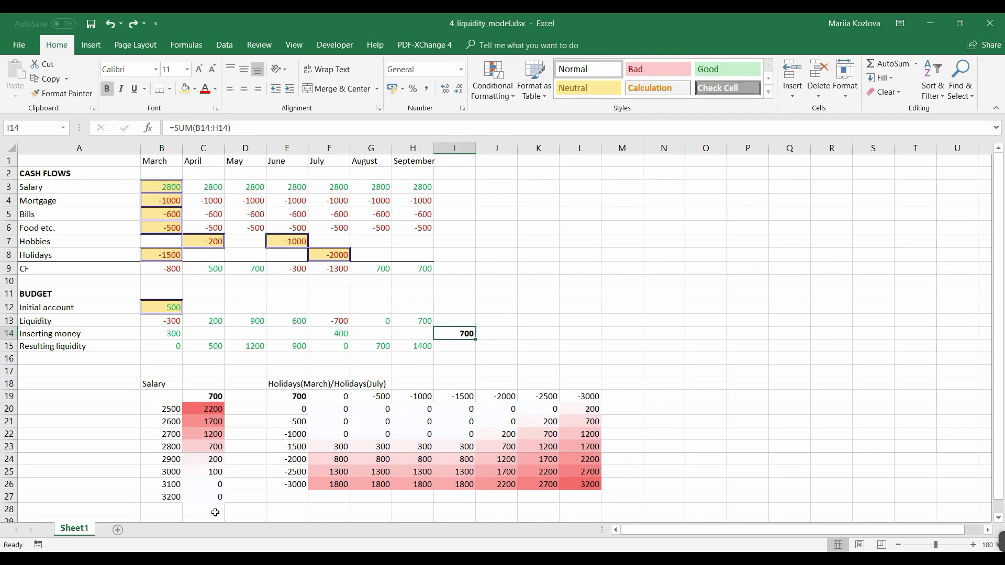
{"action": "left_click_drag", "start_coordinate": [273, 398], "coordinate": [597, 483]}
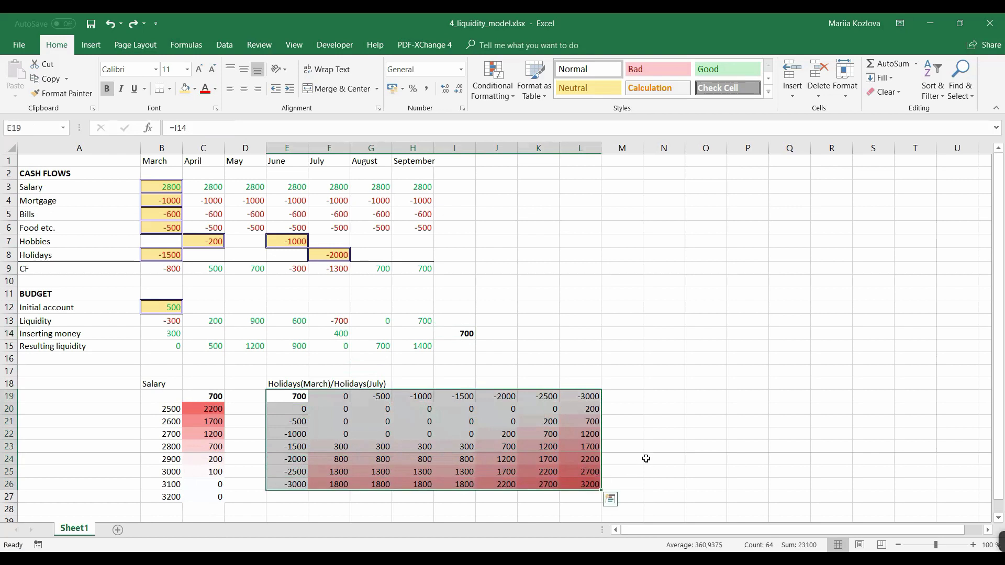